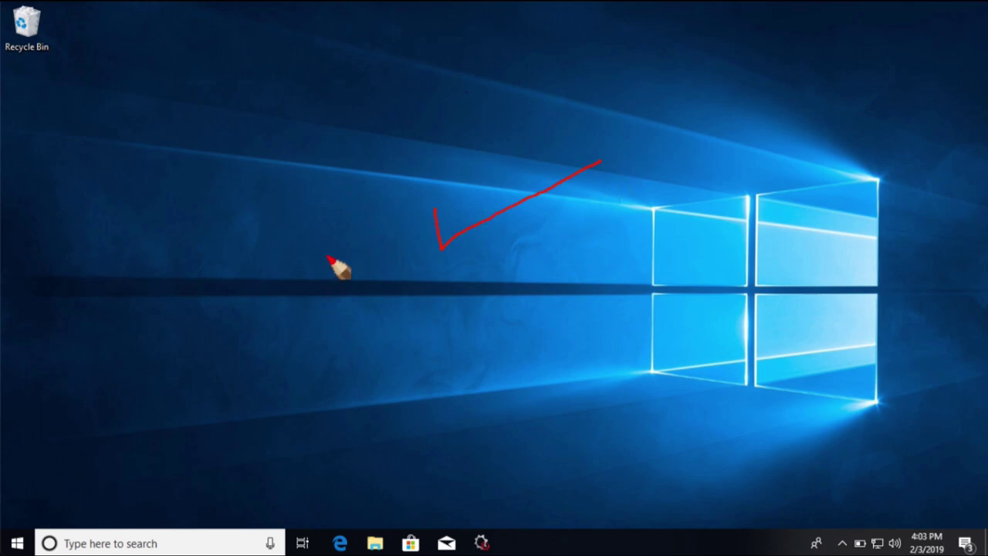
Step: Open the desktop background options in the Windows personalization settings
key(super)
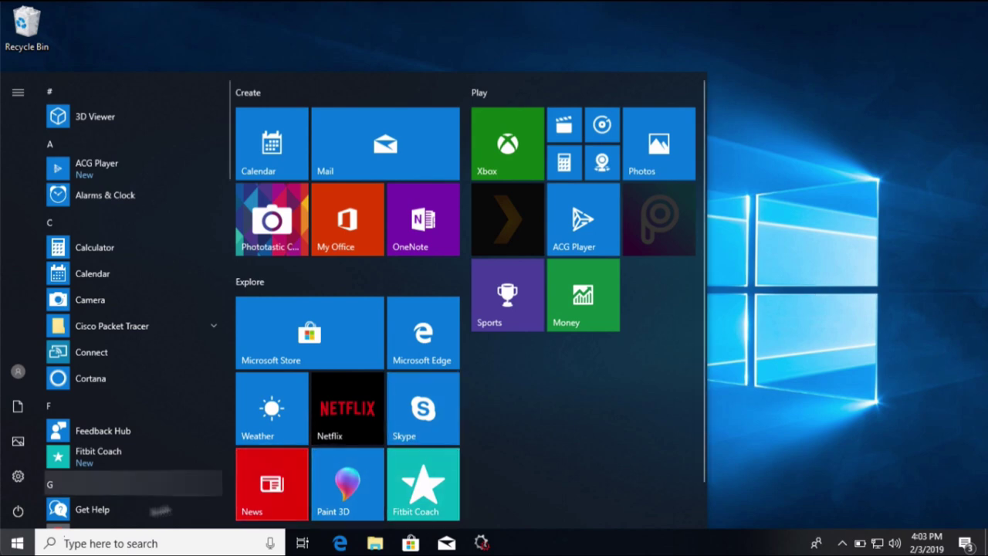
click(16, 541)
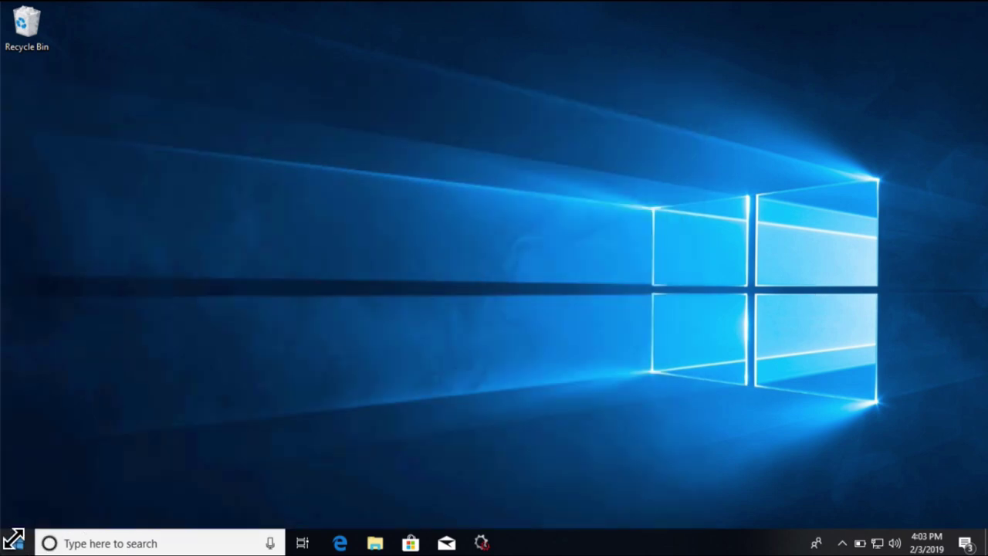
click(15, 540)
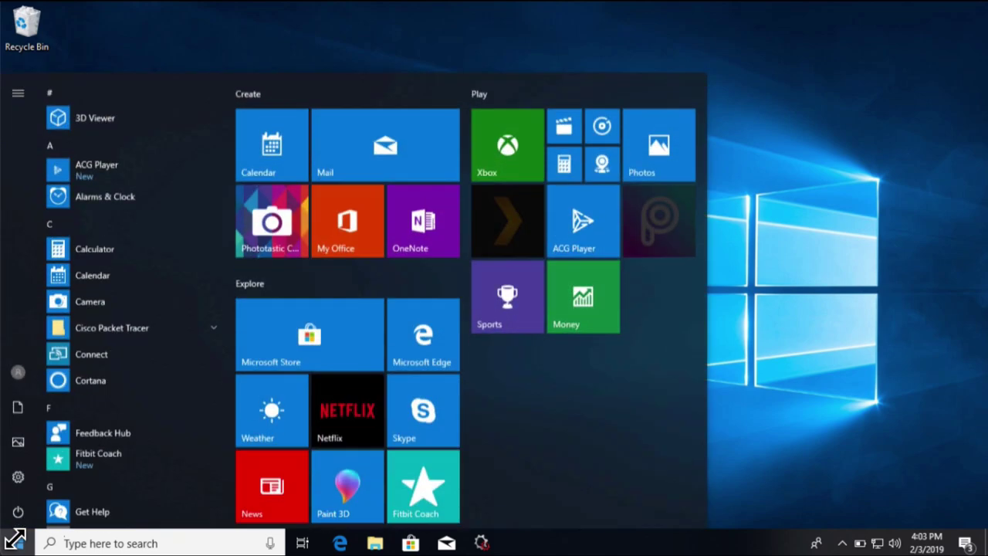
click(20, 476)
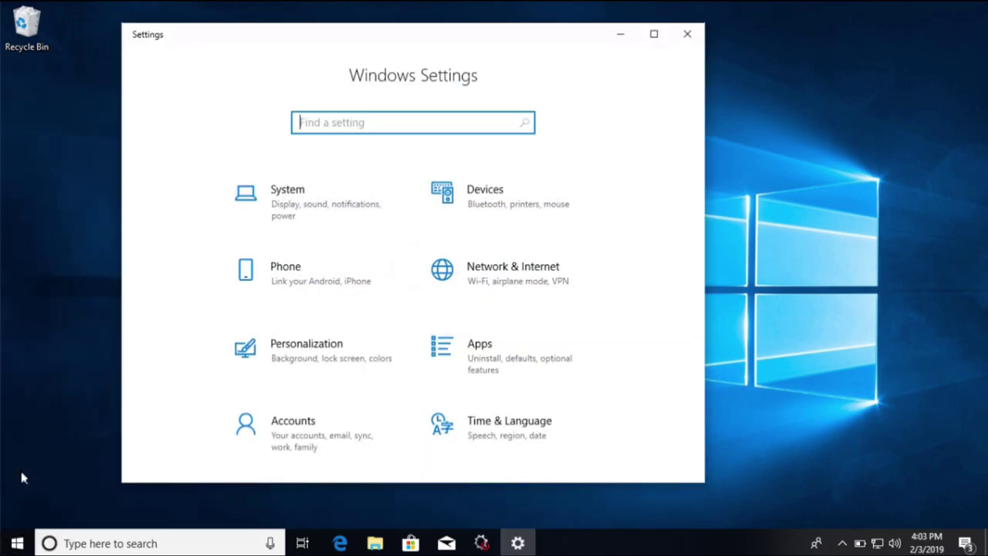
click(316, 351)
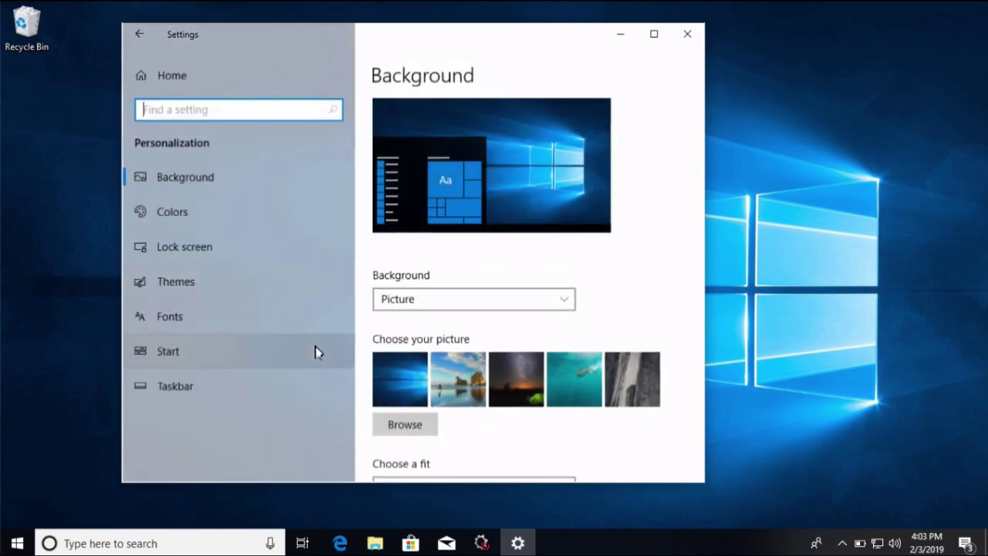
click(203, 180)
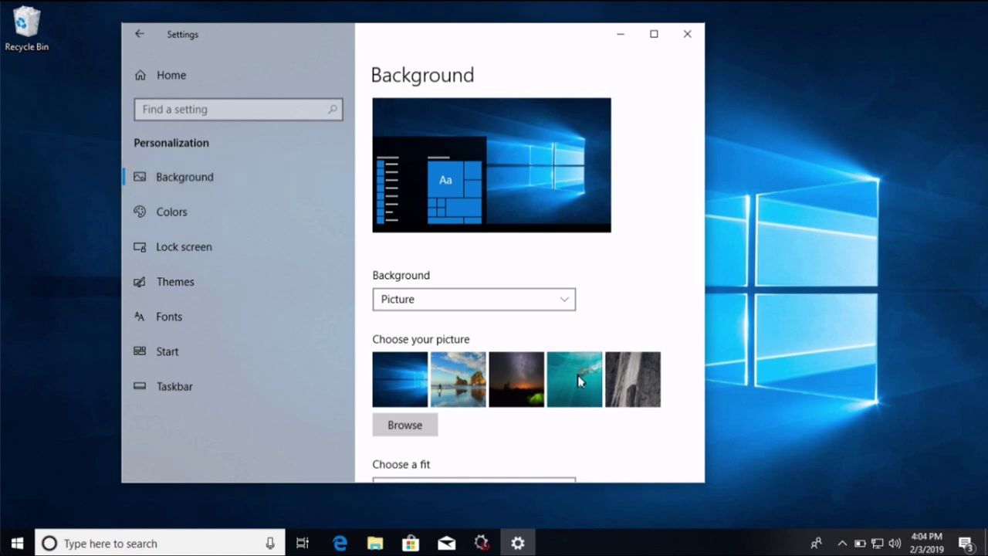
Step: Try the beach, underwater swimmer and night-sky tent pictures as desktop background, viewing the underwater one on the bare desktop
click(410, 379)
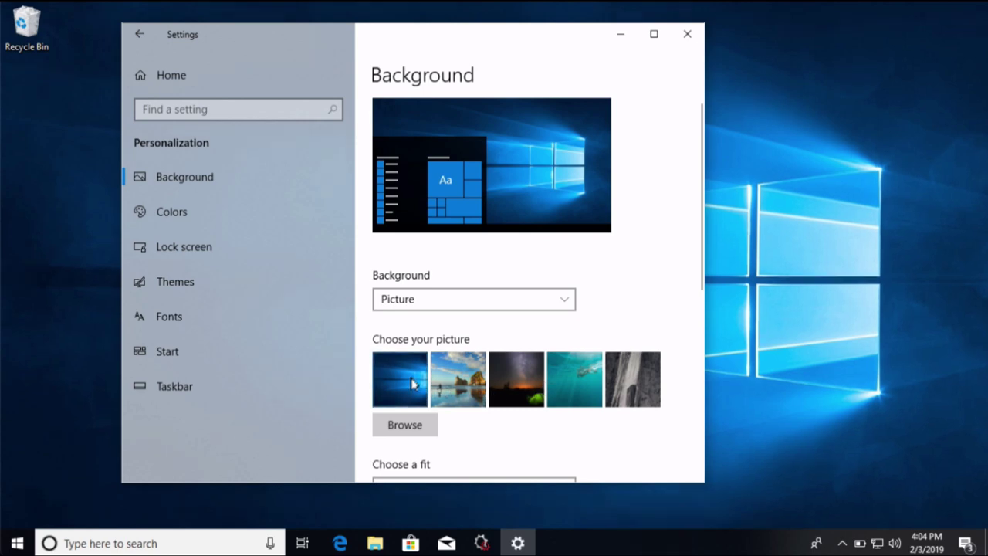
click(463, 381)
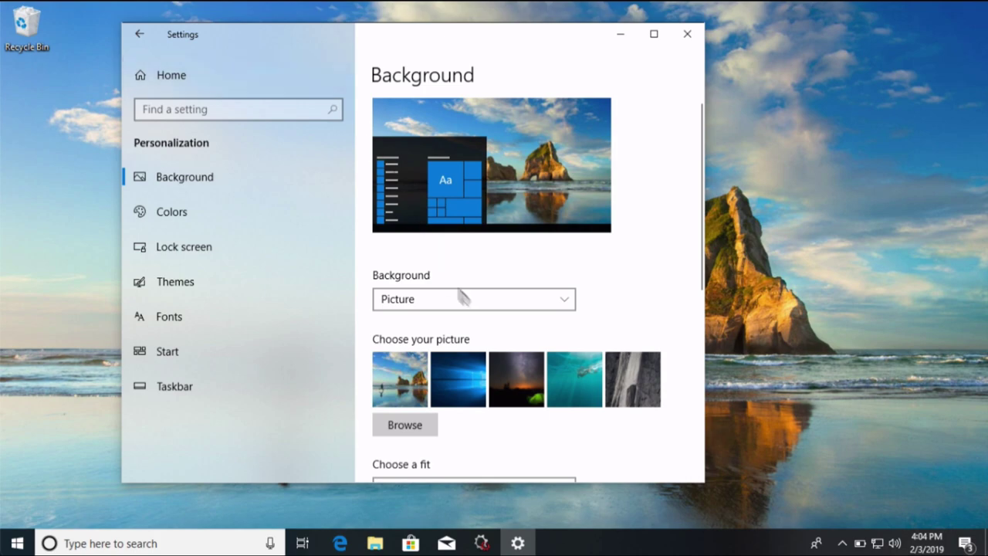
click(586, 377)
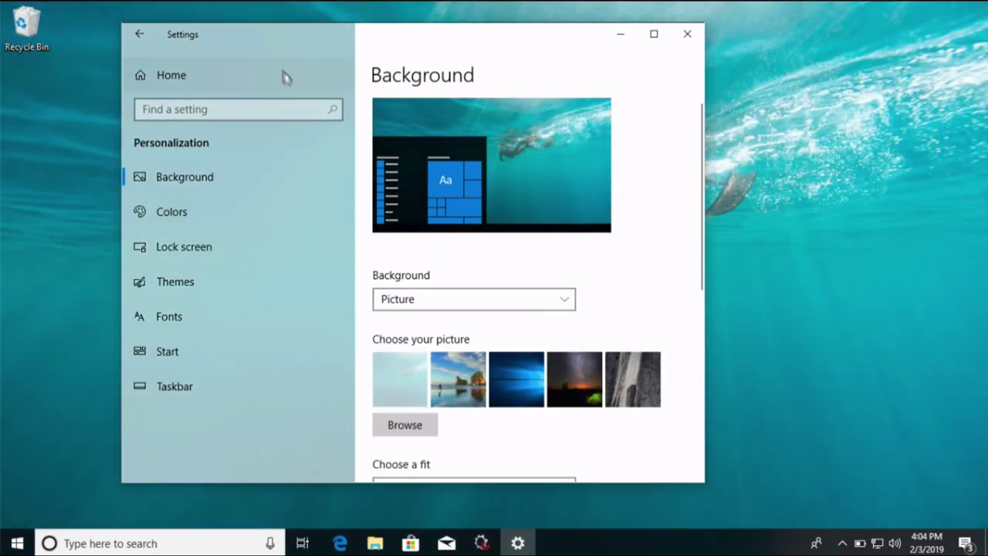
click(620, 33)
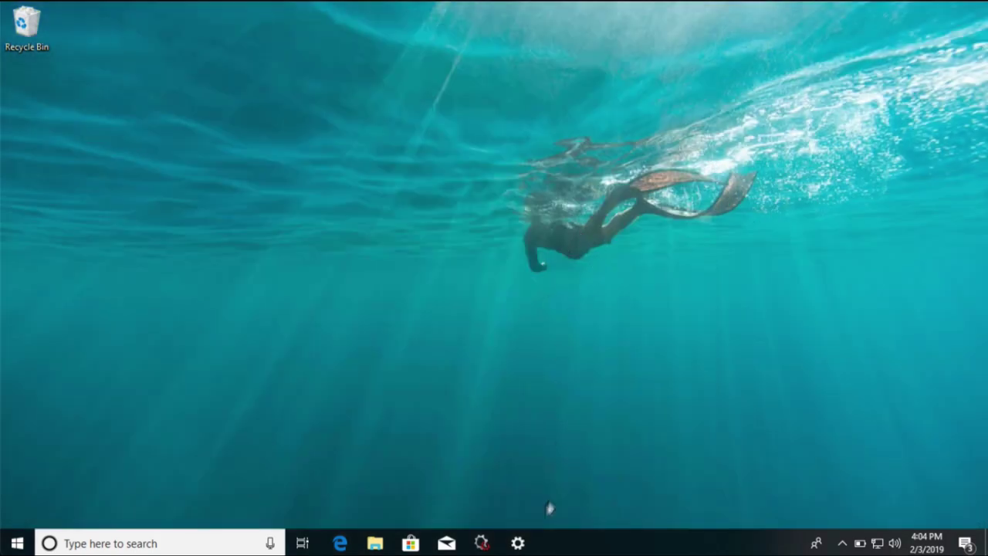
click(517, 543)
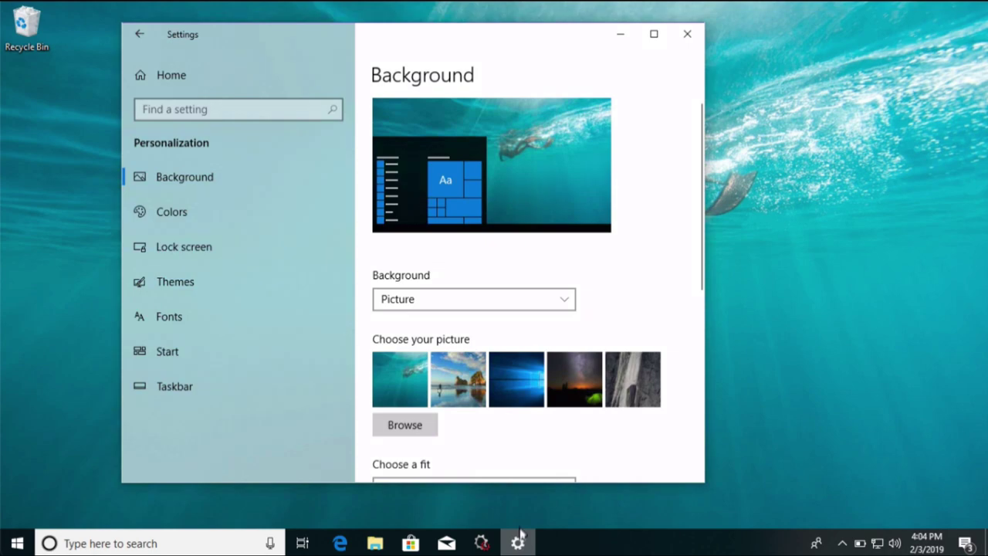
click(570, 391)
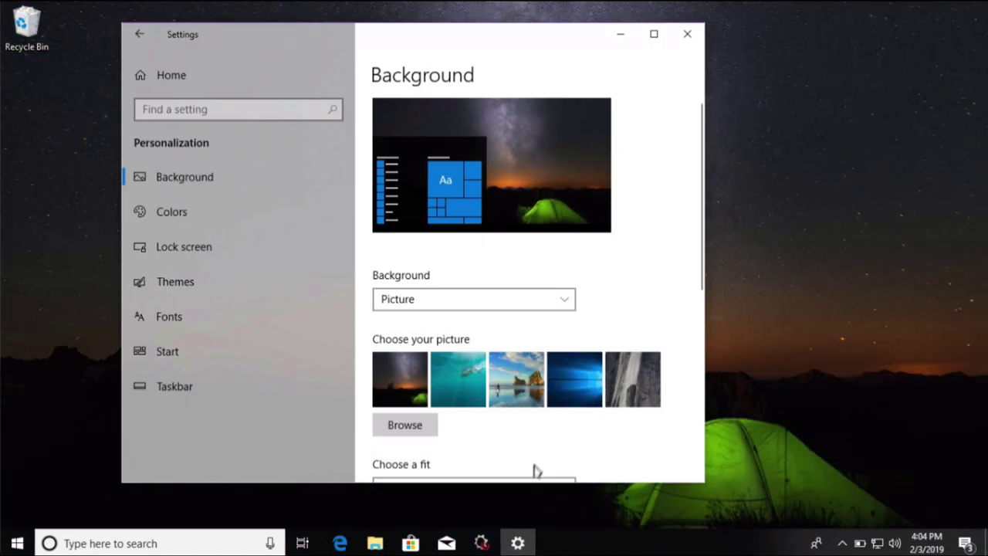
Step: Set the grey rock face picture as the desktop background and clear the settings window from the desktop
click(633, 382)
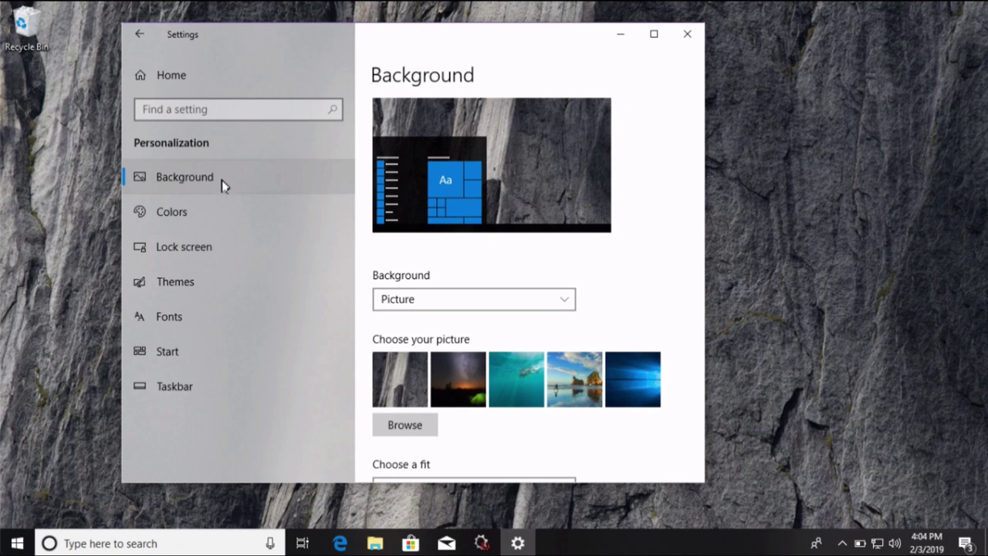
click(616, 36)
Step: Shrink the Start menu to one tile column, and enlarge it to show three tile columns side by side
key(super)
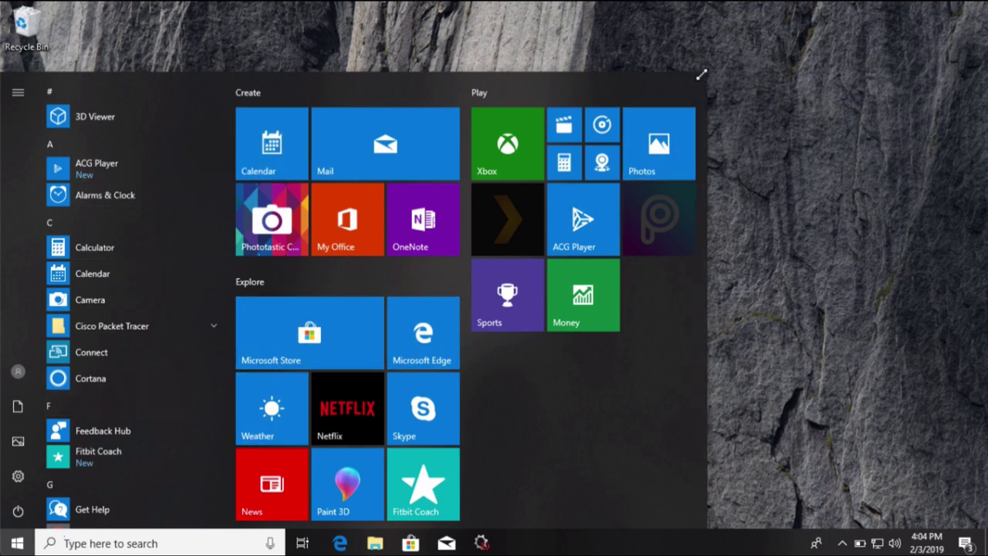
drag(699, 76, 275, 273)
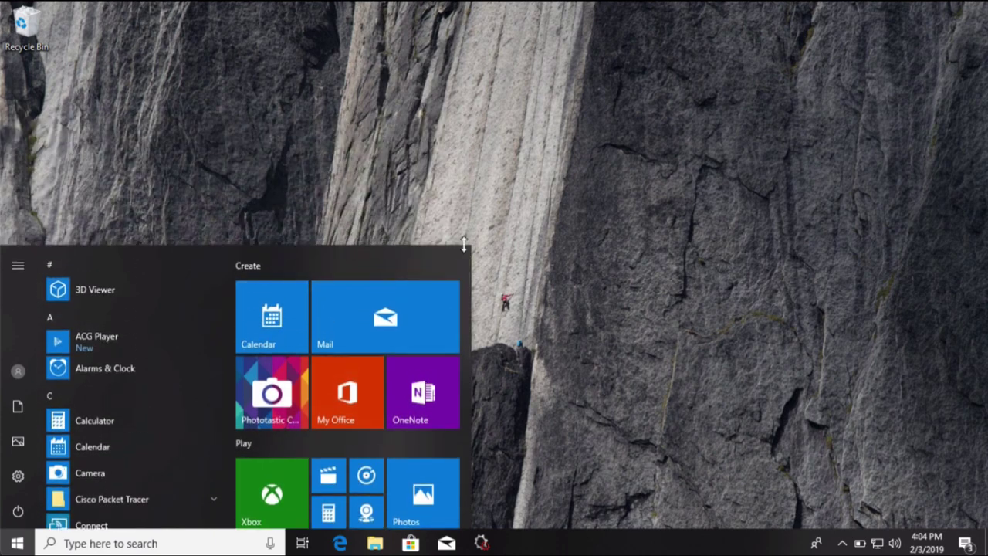
drag(467, 246, 283, 286)
drag(467, 246, 974, 17)
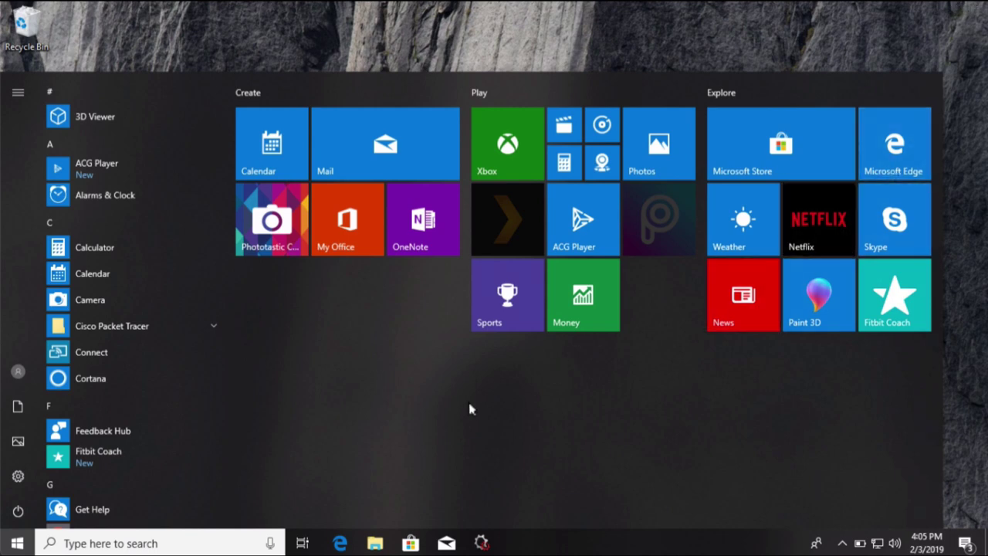
Step: Add Connect, Feedback Hub and Get Help from the app list as tiles in the empty area of the Start menu
drag(221, 347, 25, 338)
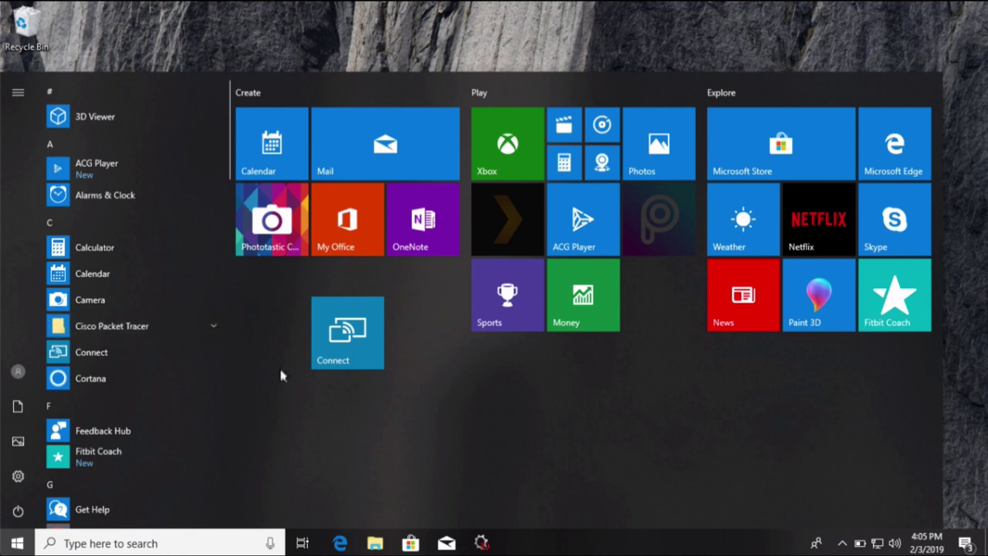
drag(115, 432, 260, 442)
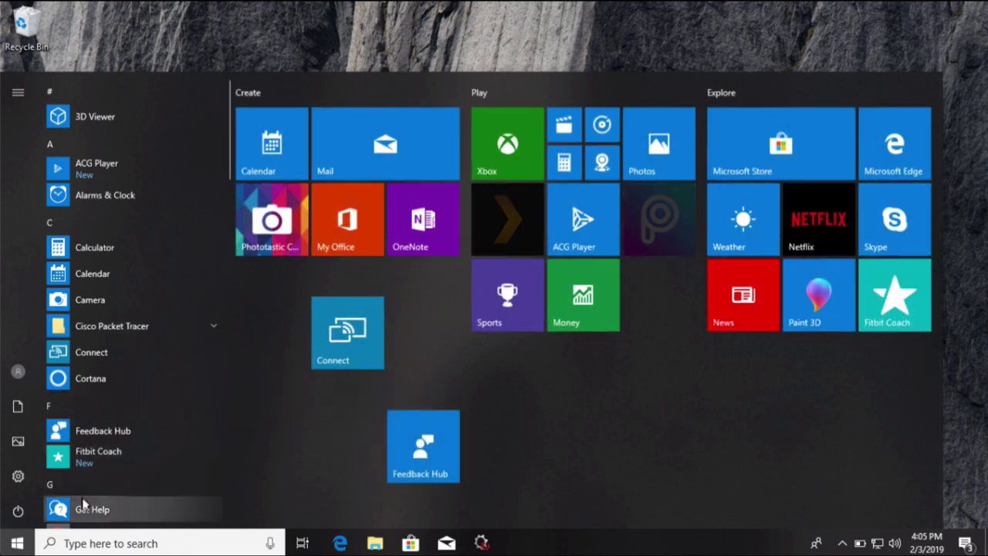
drag(115, 508, 595, 399)
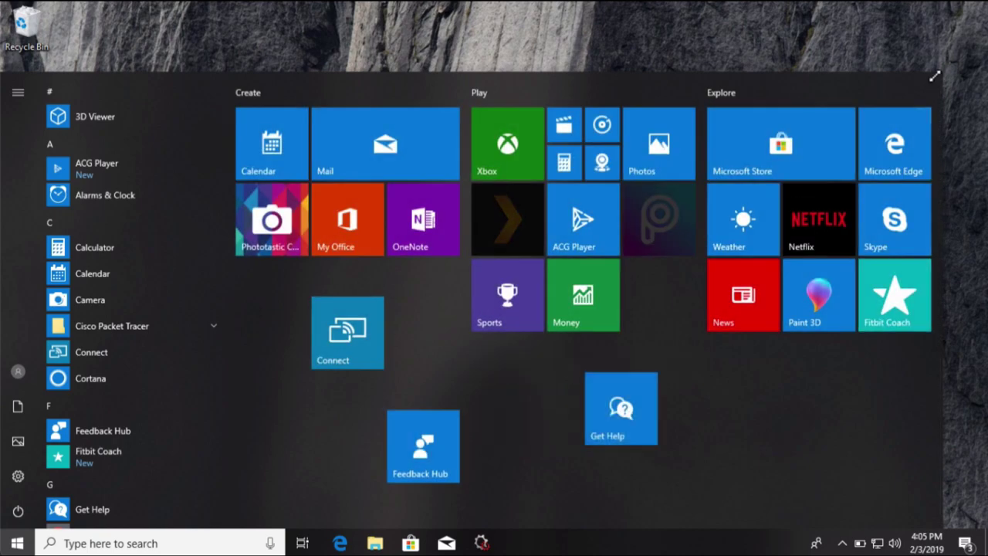
Step: Shrink the Start menu to one tile column and enlarge it again to two tile columns at full height
drag(965, 100, 430, 312)
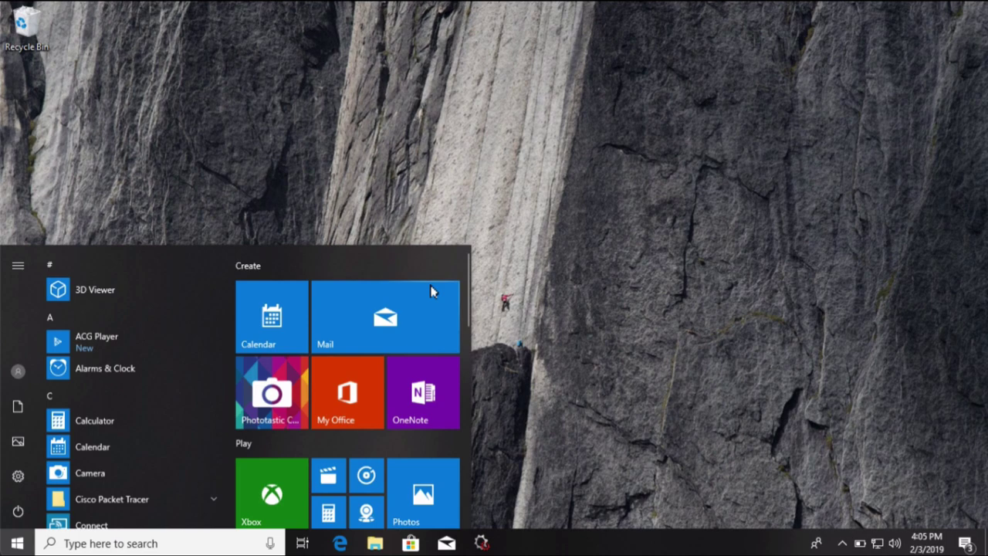
drag(467, 247, 818, 53)
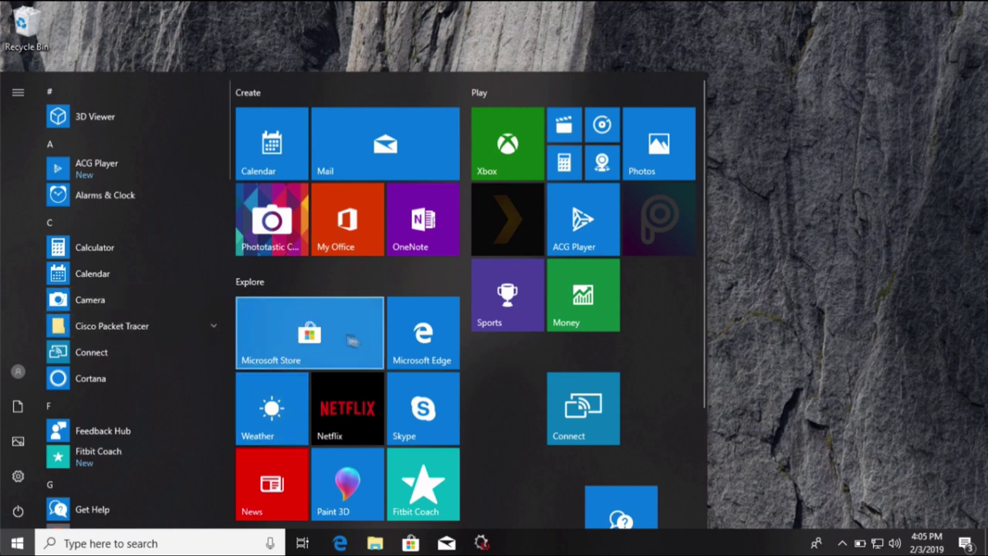
Step: Add Camera and Alarms & Clock as tiles to the Start menu and close it
right_click(103, 300)
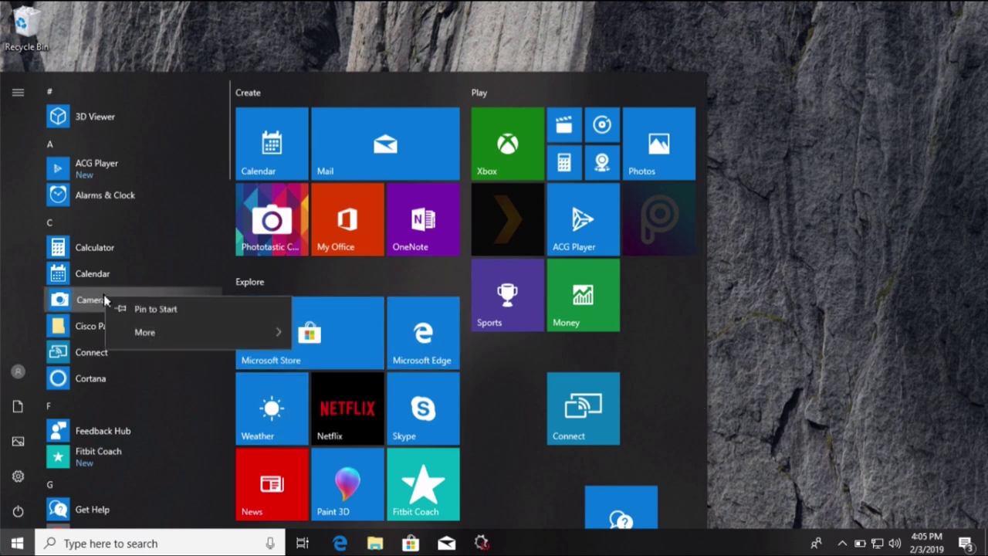
click(156, 315)
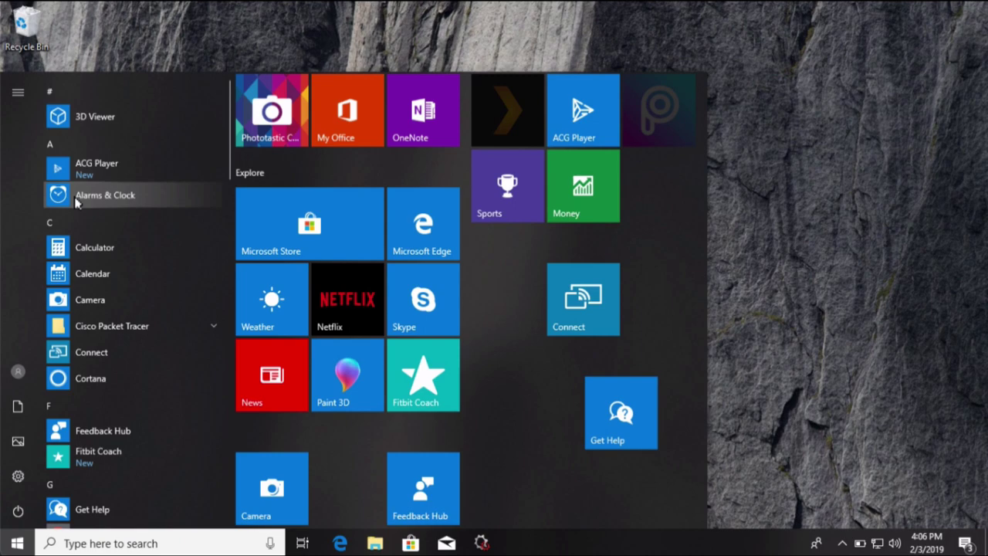
drag(75, 202, 507, 463)
click(591, 540)
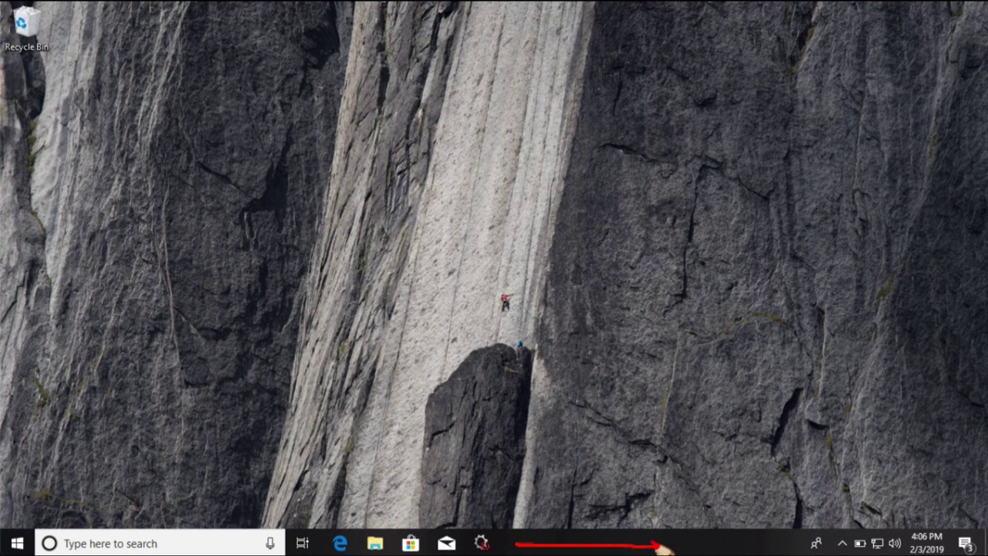
Step: Pin Movies & TV and Messaging from the Start menu's app list to the taskbar
click(17, 540)
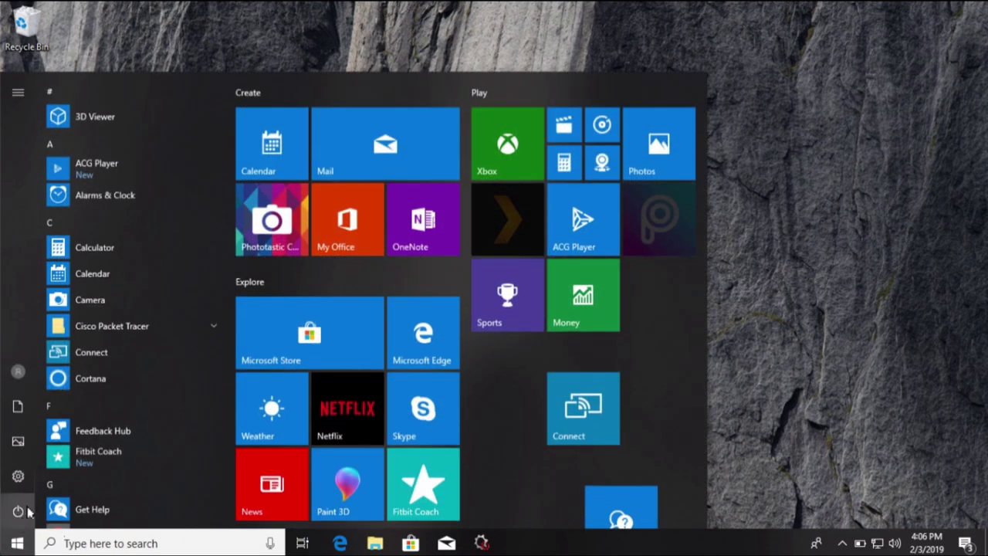
scroll(111, 463, down, 5)
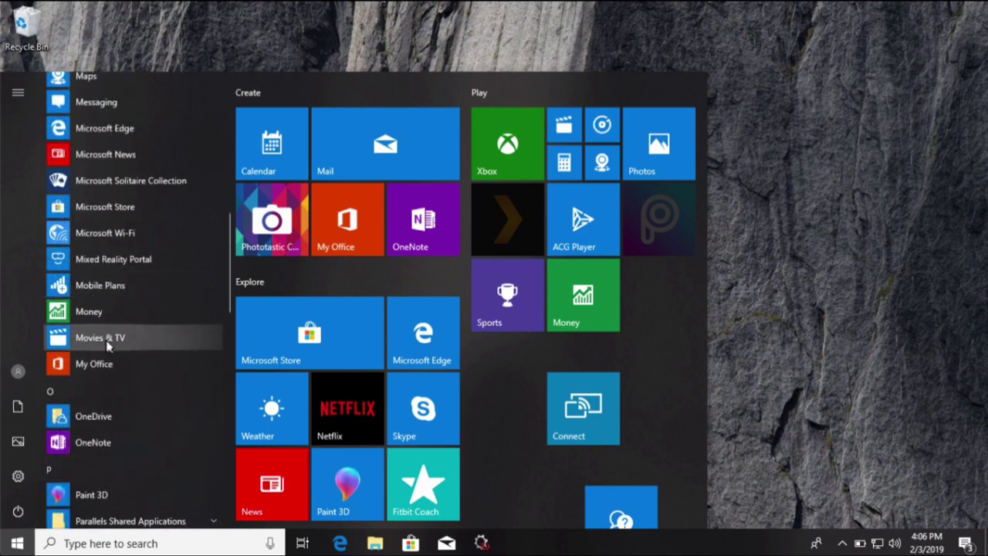
drag(88, 341, 545, 543)
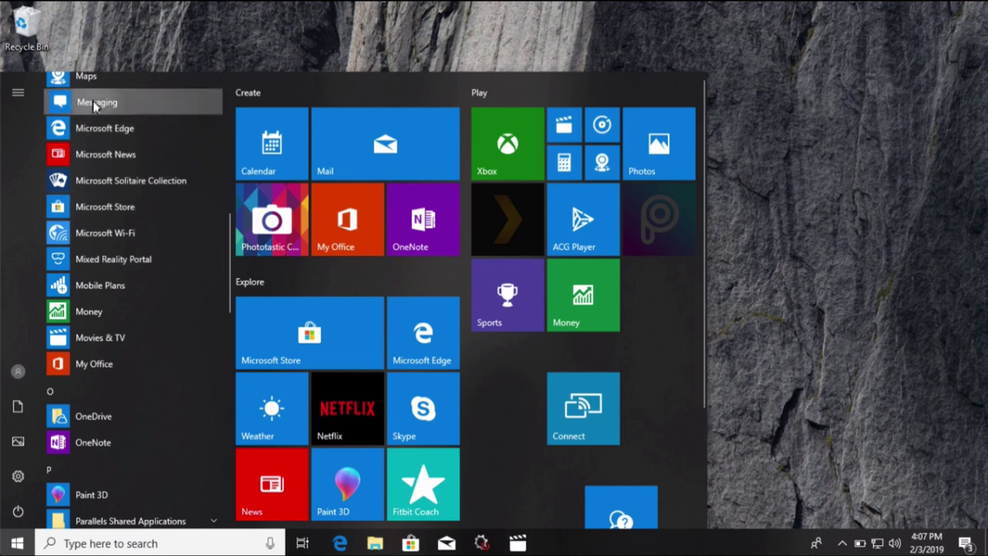
drag(94, 105, 584, 545)
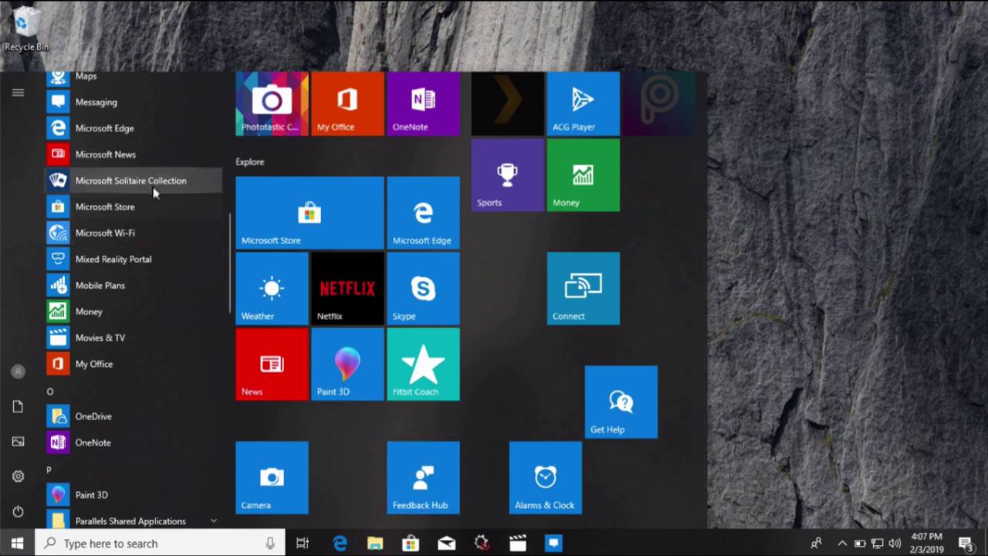
Step: Pin OneNote and Paint 3D to the taskbar using their pinning options in the Start menu's app list
right_click(105, 443)
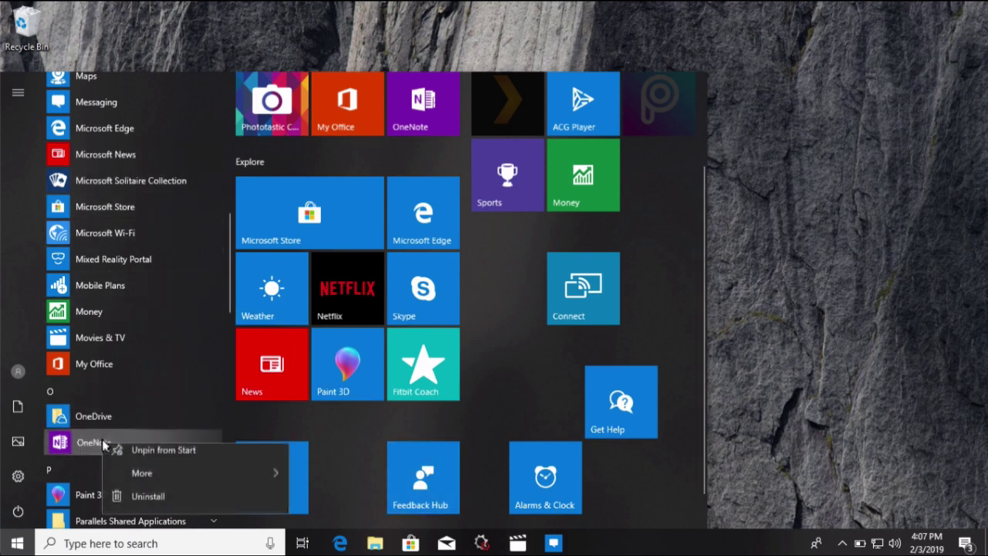
mouse_move(155, 484)
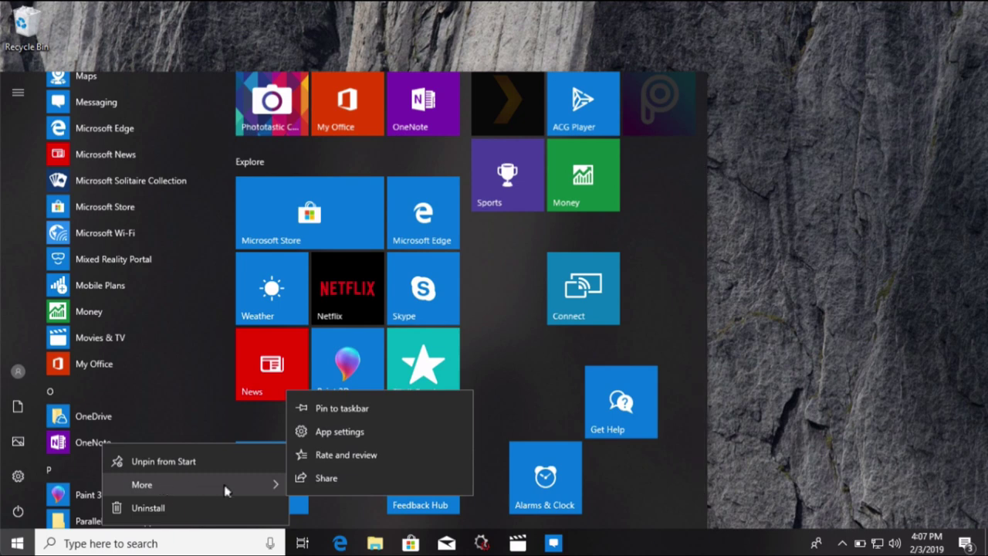
click(340, 408)
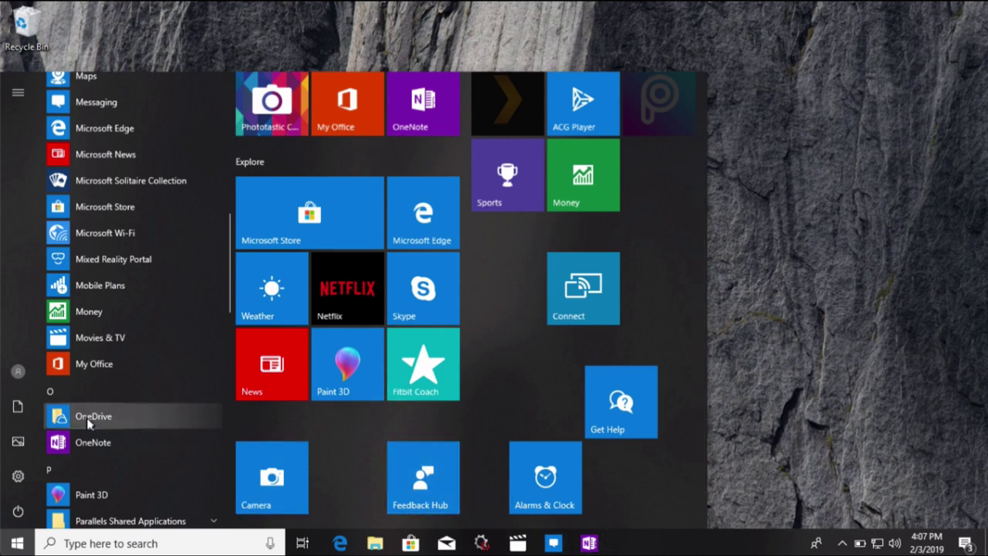
scroll(99, 379, down, 5)
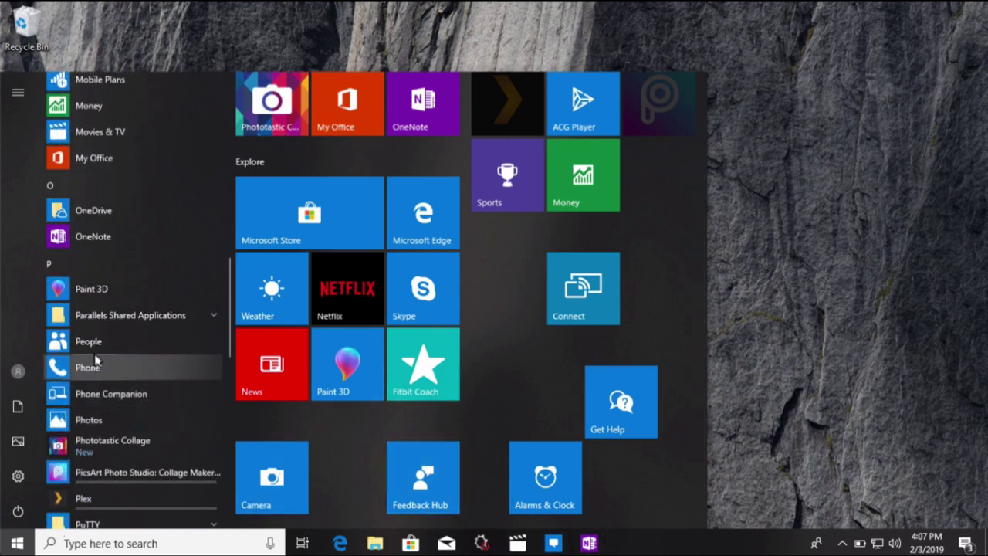
right_click(87, 291)
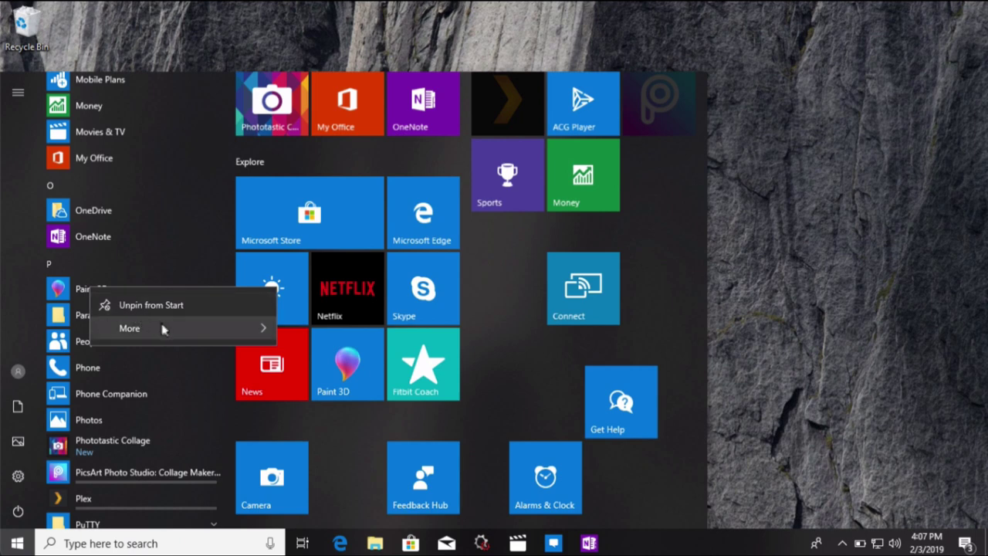
mouse_move(169, 330)
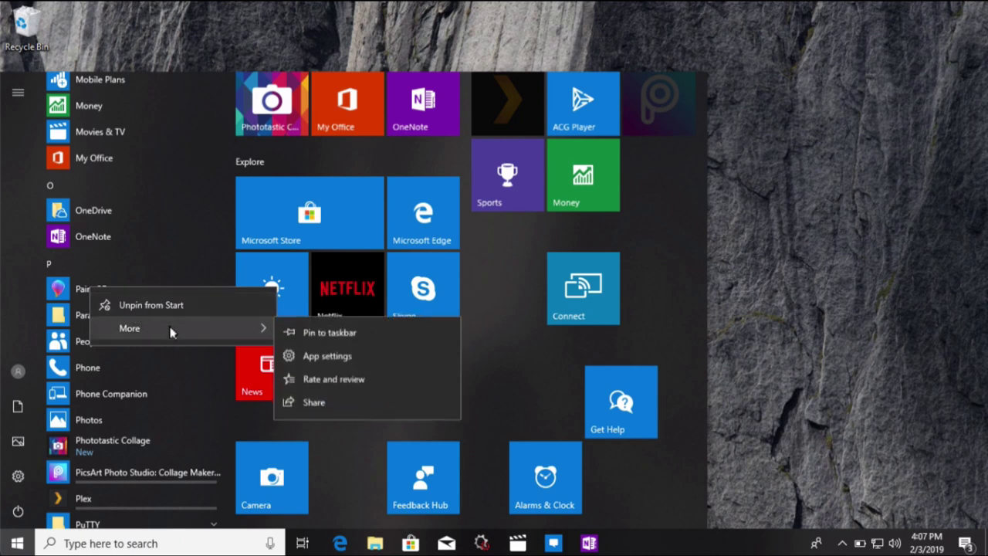
click(320, 335)
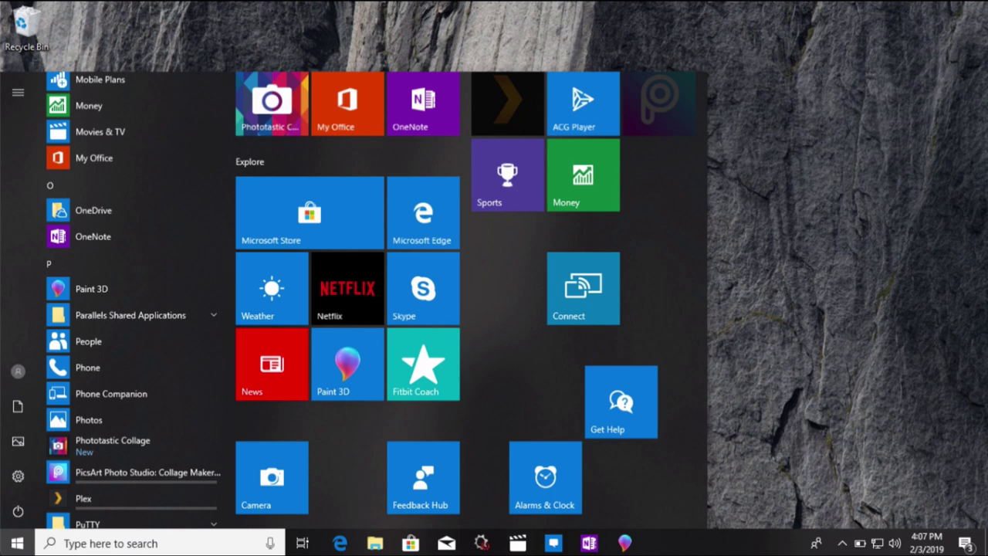
Step: Unpin Paint 3D, OneNote and Messaging from the taskbar
mouse_move(639, 518)
mouse_down()
mouse_move(628, 538)
mouse_move(685, 535)
mouse_up()
right_click(624, 541)
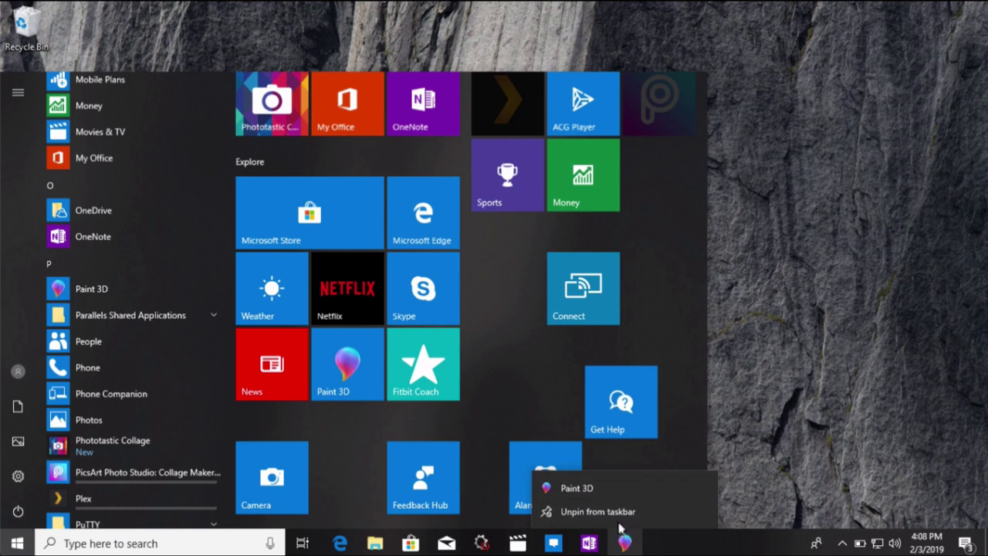
click(618, 511)
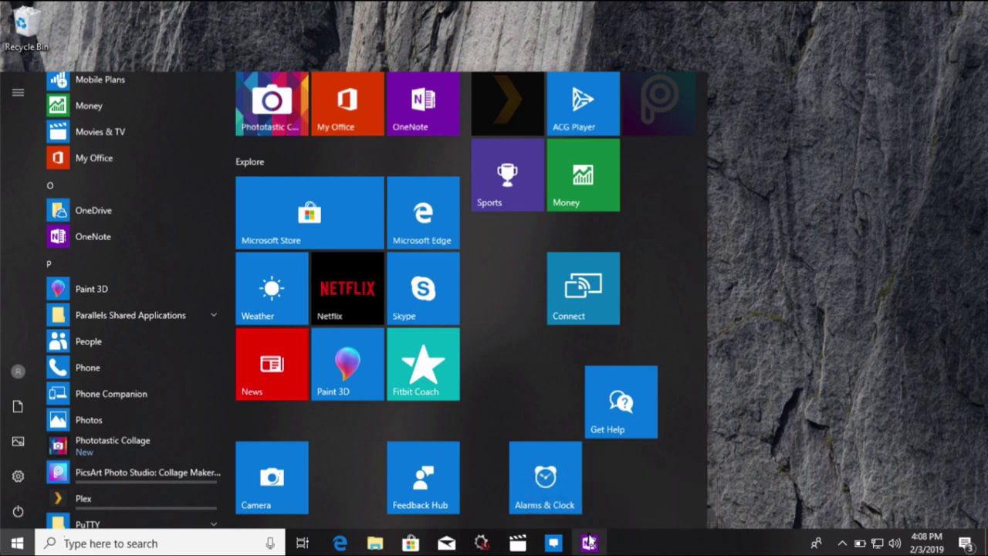
right_click(590, 538)
click(588, 511)
right_click(554, 540)
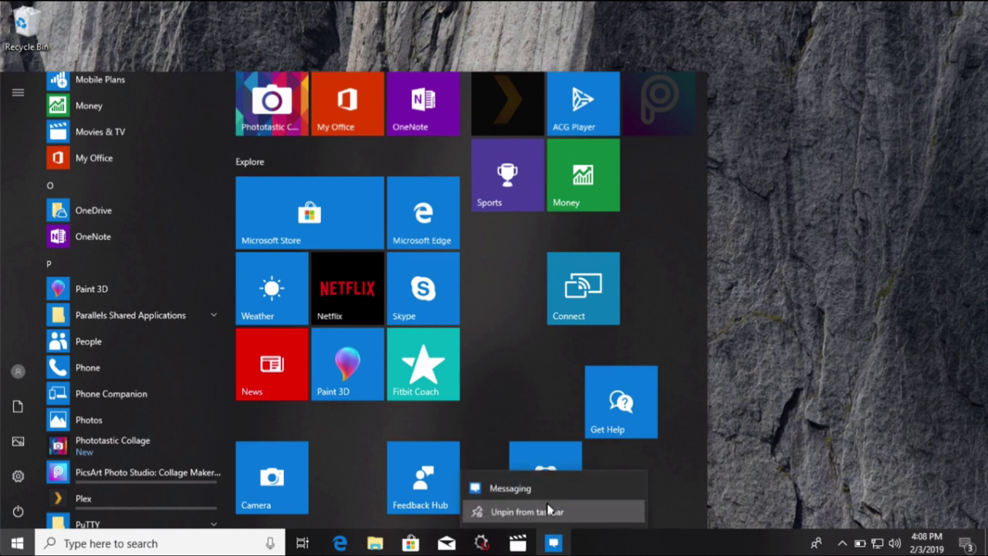
click(551, 511)
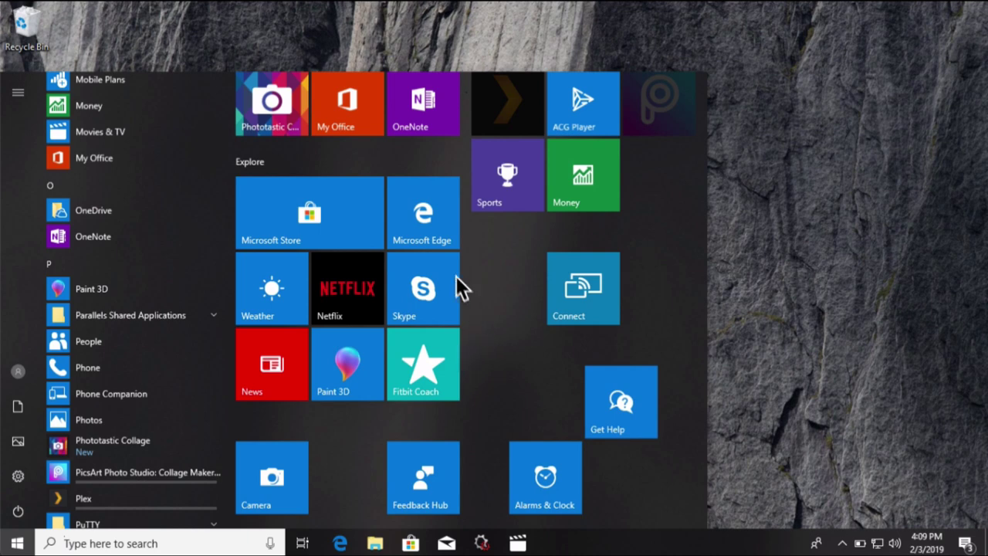
Step: Rearrange the Start tiles, placing Microsoft Edge below Connect in the neighbouring group, Paint 3D beside Microsoft Store, and Sports between News and Fitbit Coach
click(420, 219)
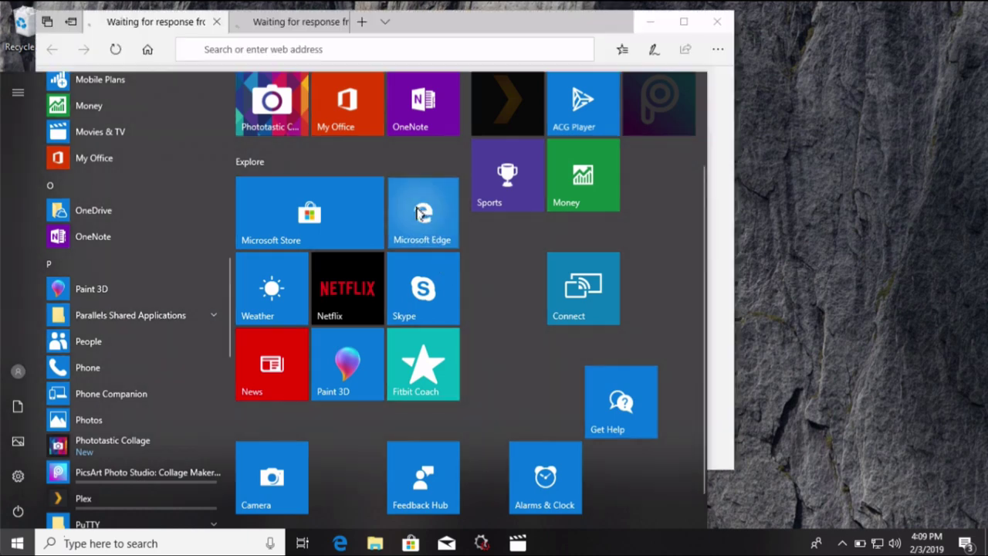
drag(421, 218, 506, 356)
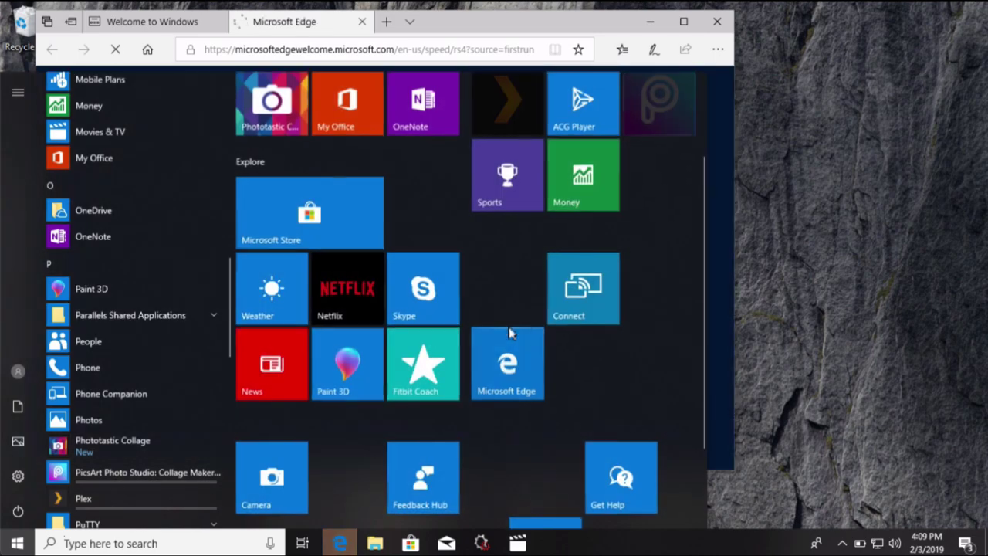
mouse_move(383, 360)
mouse_down()
mouse_move(440, 242)
mouse_move(432, 197)
mouse_up()
drag(568, 284, 494, 287)
drag(512, 186, 352, 374)
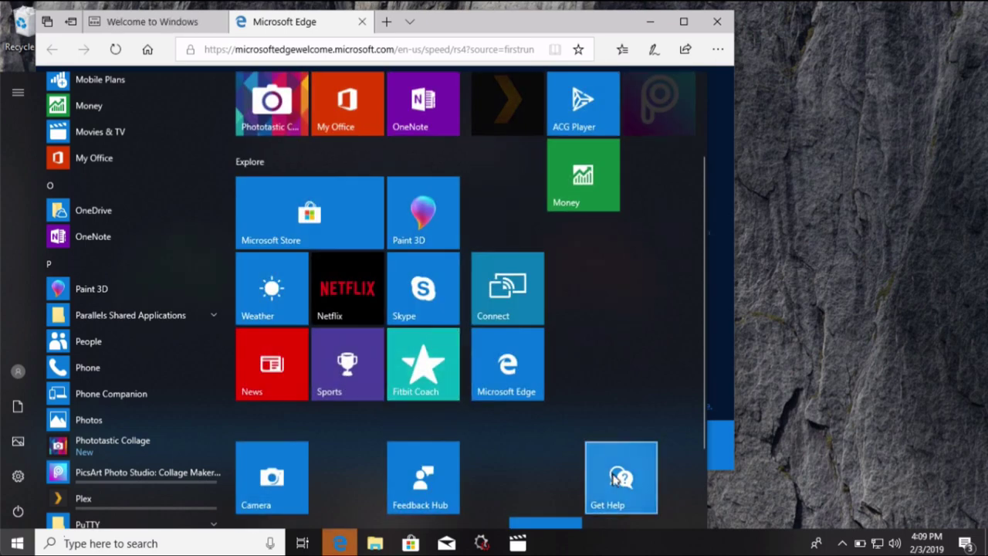
Step: Widen the Start menu to three tile columns and line up Get Help, Money and Connect in the Play group's third row
mouse_move(614, 477)
mouse_down()
mouse_move(575, 301)
mouse_move(497, 212)
mouse_move(506, 212)
mouse_up()
mouse_move(517, 317)
mouse_down()
mouse_move(582, 312)
mouse_move(658, 202)
mouse_up()
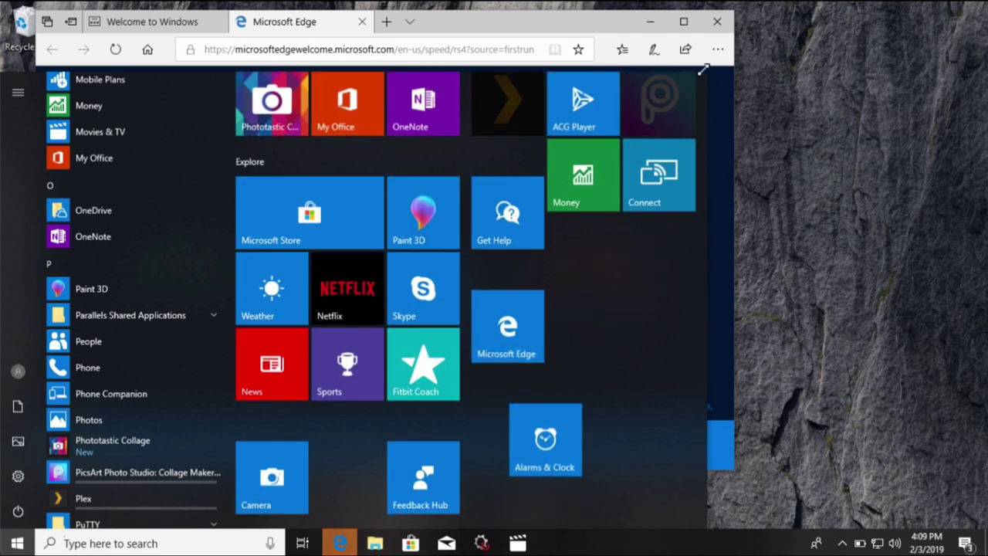
drag(725, 67, 942, 71)
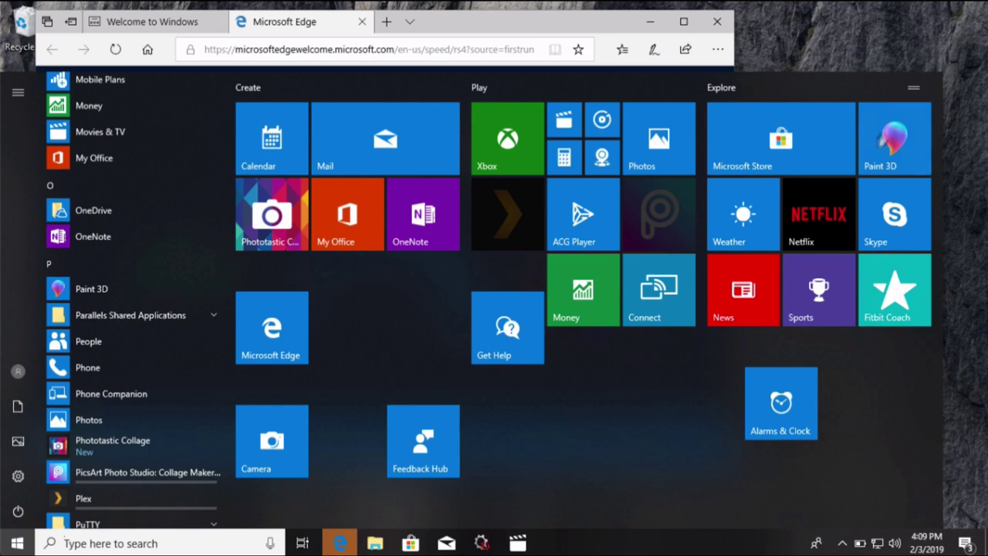
drag(514, 337, 509, 290)
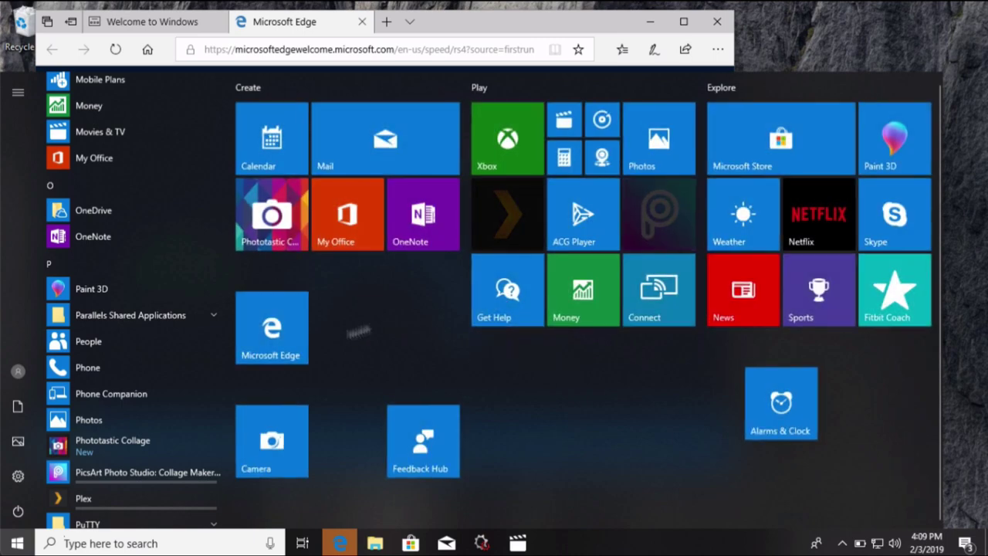
Step: Move the Microsoft Edge, Feedback Hub and Camera tiles into the third row of the Create group
drag(272, 324, 426, 292)
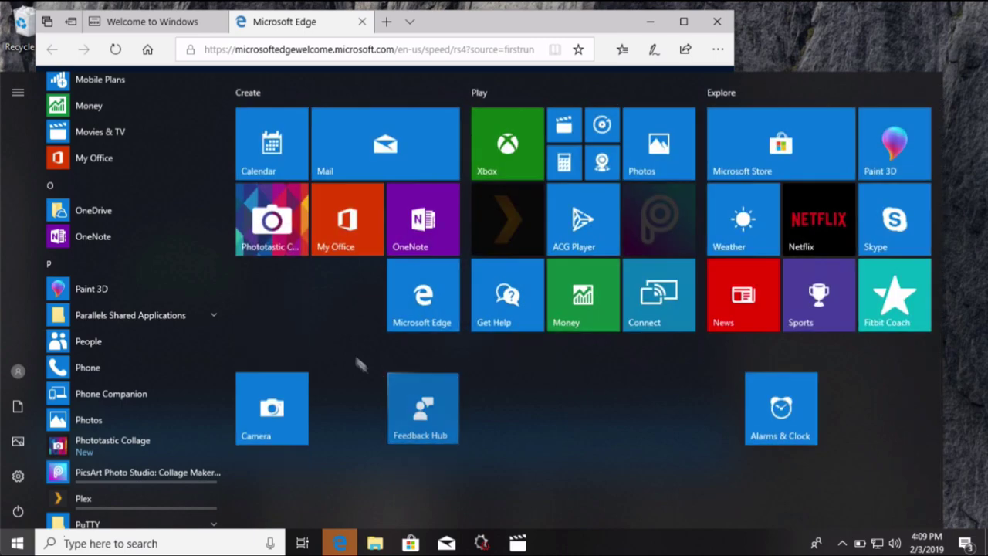
drag(421, 417, 349, 297)
drag(271, 407, 272, 297)
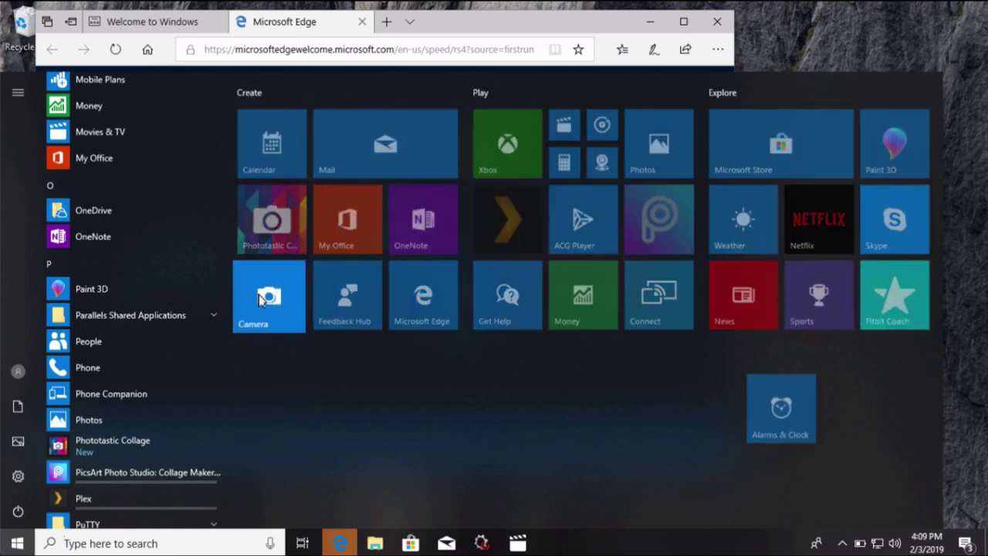
Step: Move Alarms & Clock and Fitbit Coach into a new row below the Create group, and News to the end of Explore's third row
drag(763, 395, 259, 389)
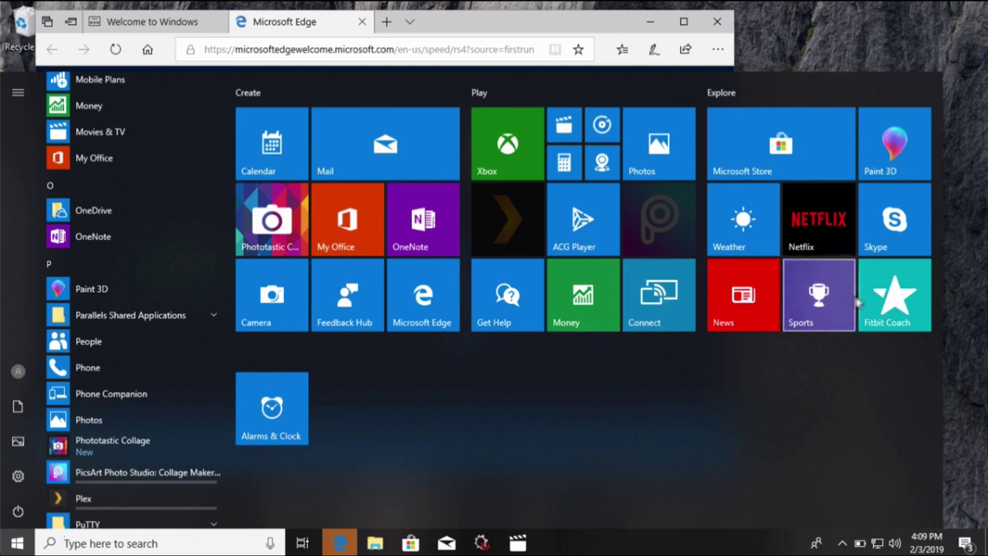
drag(893, 298, 352, 407)
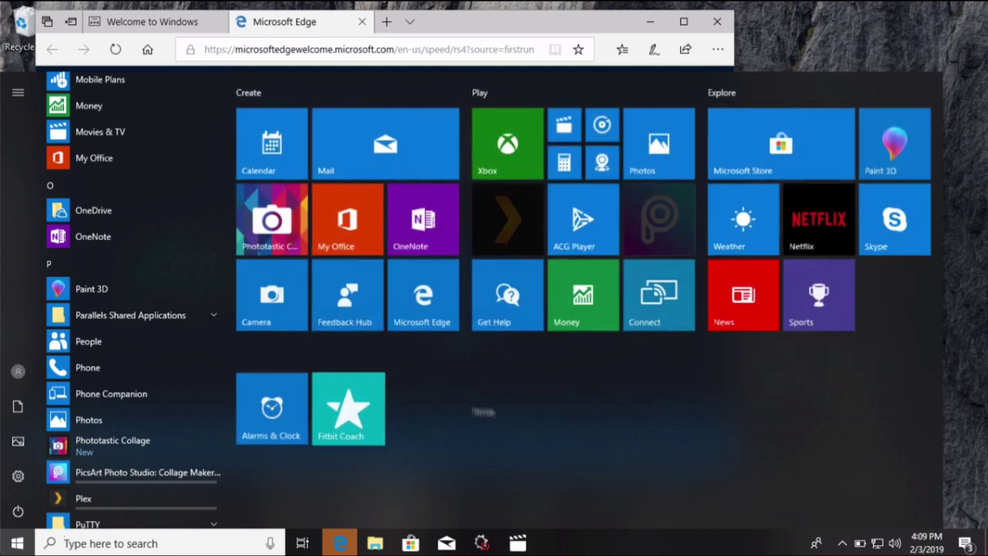
drag(709, 322, 883, 320)
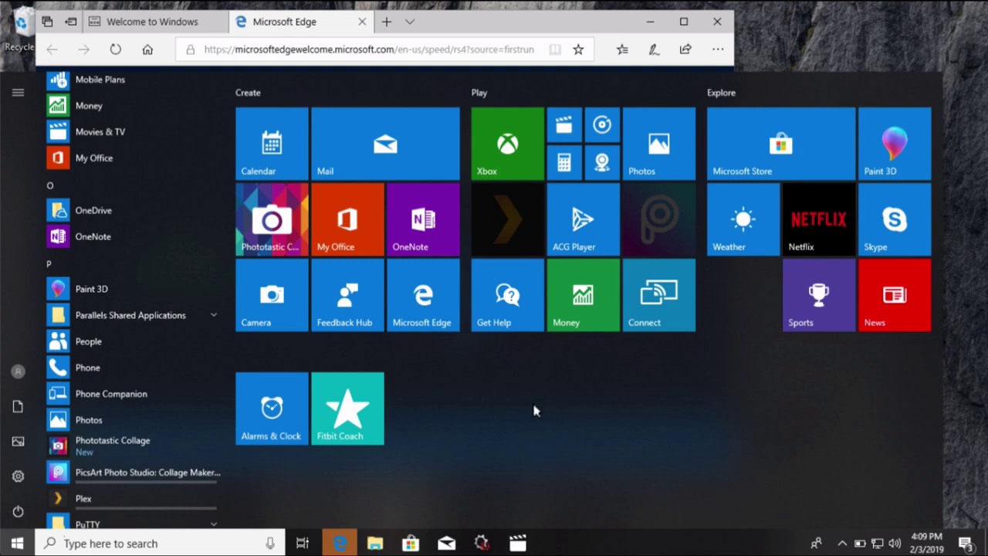
Step: Move the Microsoft Edge tile beside Fitbit Coach, Get Help beside Feedback Hub, and Sports beside Connect
drag(425, 293, 428, 405)
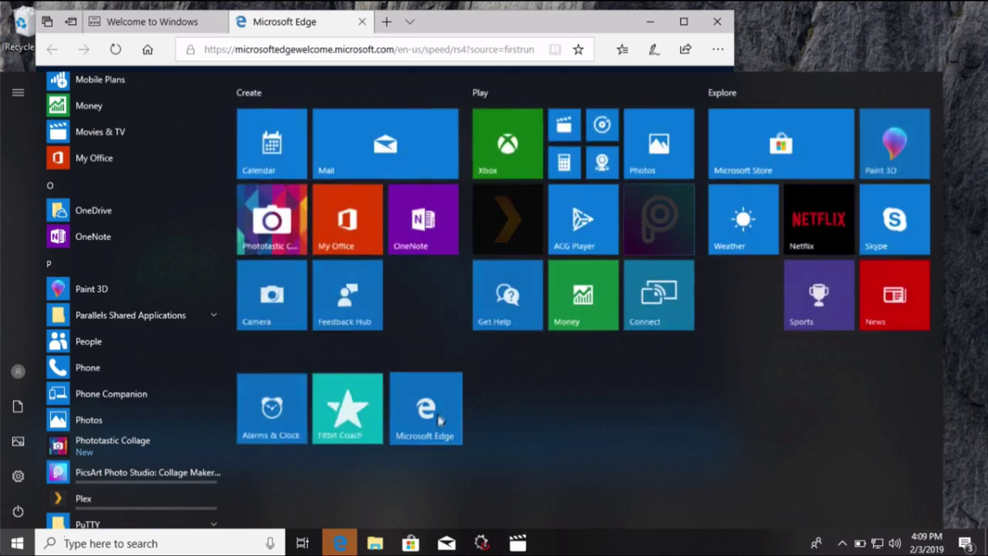
drag(487, 328, 417, 325)
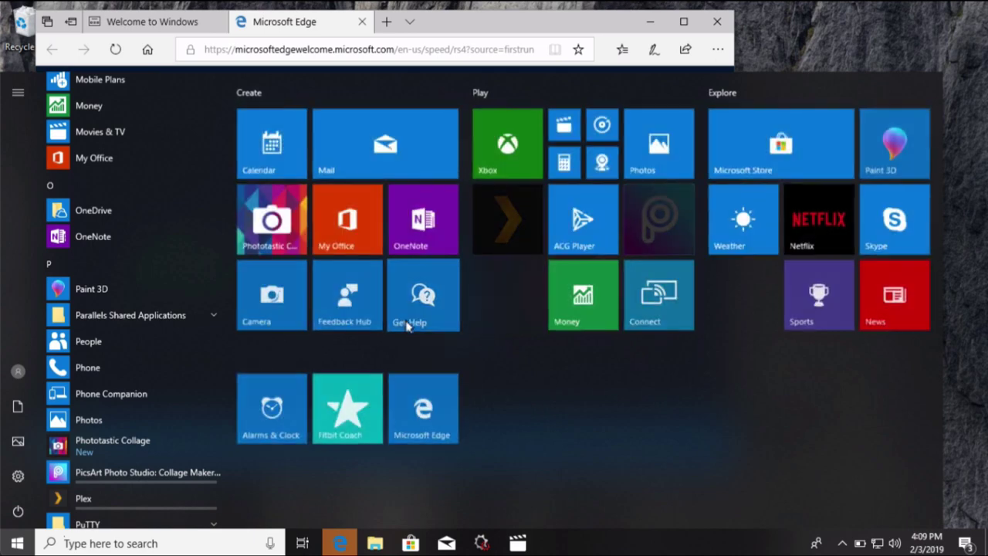
drag(888, 309, 699, 313)
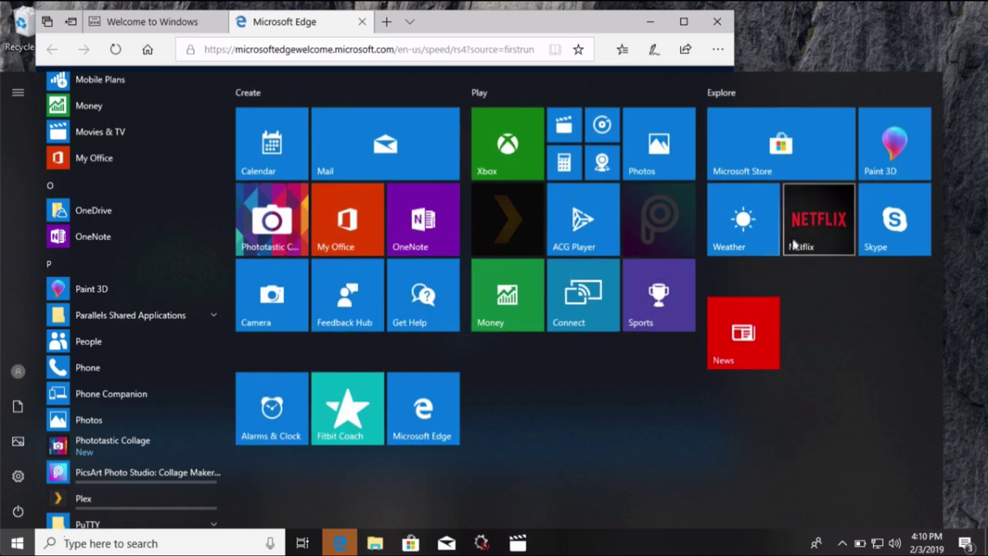
Step: Move Netflix and News to the last column of the Explore group, and Paint 3D to the row below the Play group
drag(809, 258, 898, 255)
mouse_move(745, 332)
mouse_down()
mouse_move(787, 305)
mouse_move(915, 293)
mouse_up()
mouse_move(894, 147)
mouse_down()
mouse_move(525, 433)
mouse_move(506, 432)
mouse_up()
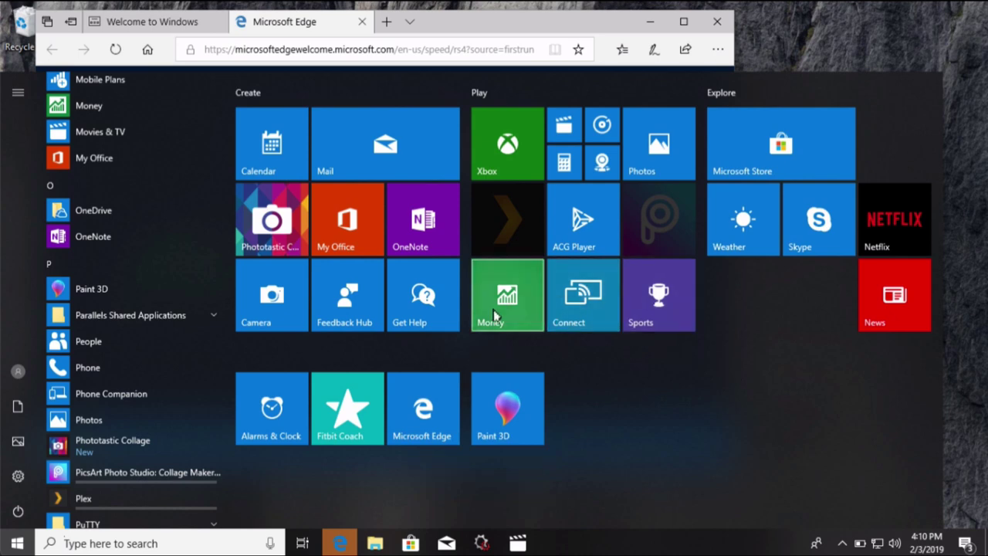
Step: Resize the Microsoft Store tile to Medium
right_click(779, 151)
mouse_move(833, 189)
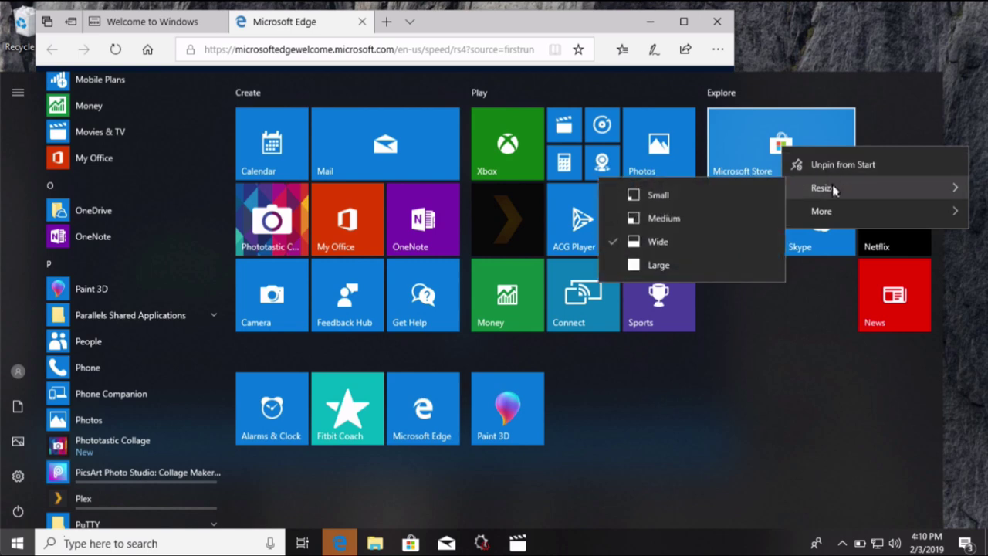
click(685, 196)
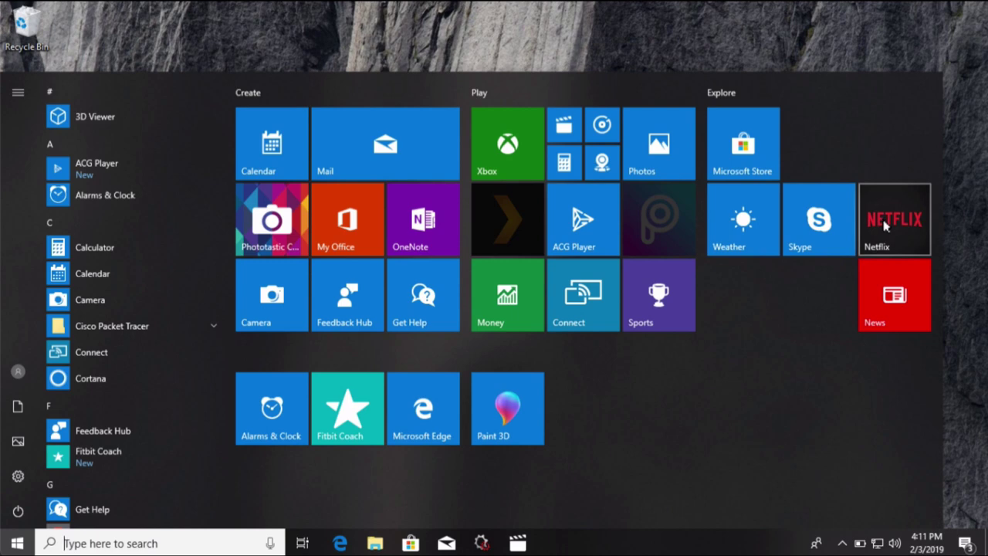
Step: Shrink the Netflix tile to Small and move it beside the Microsoft Store tile
right_click(885, 223)
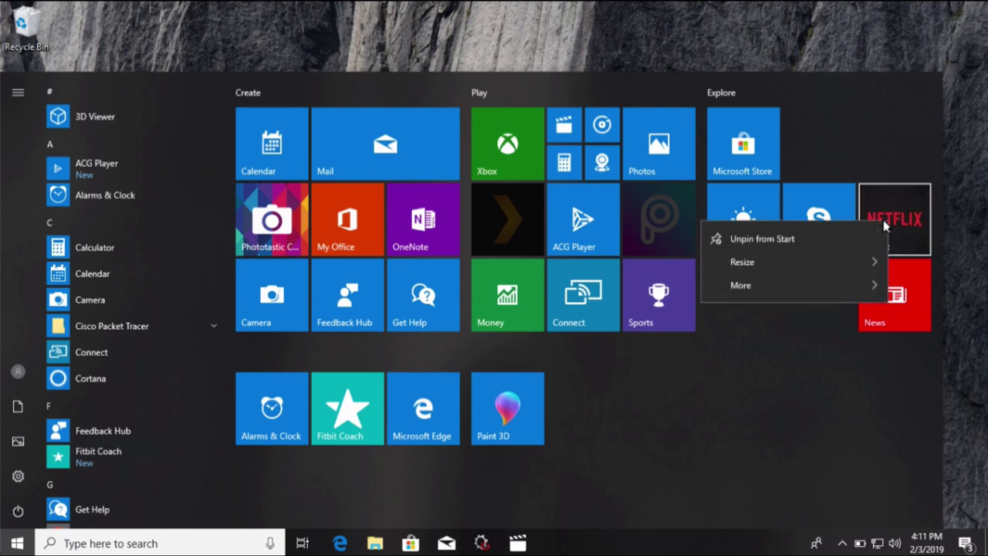
mouse_move(852, 267)
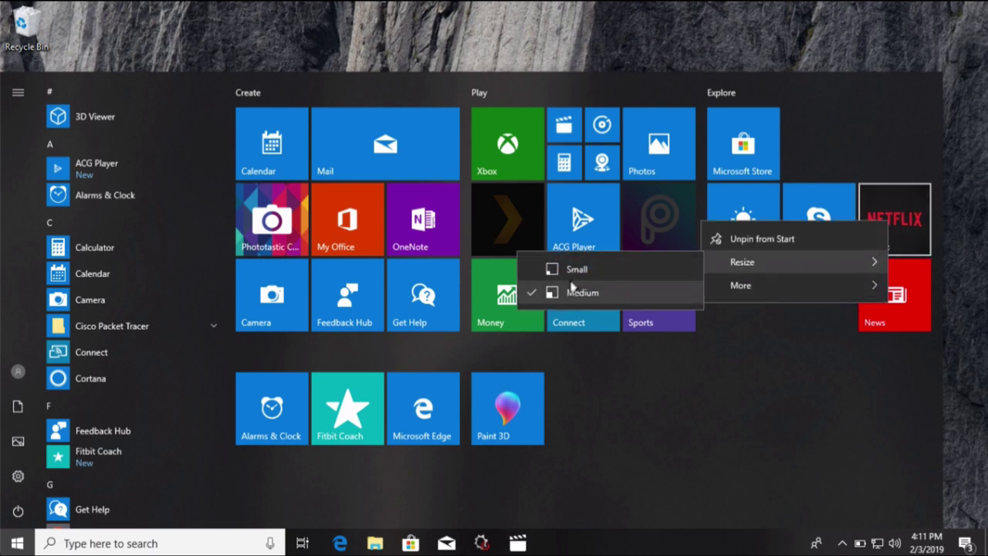
click(561, 268)
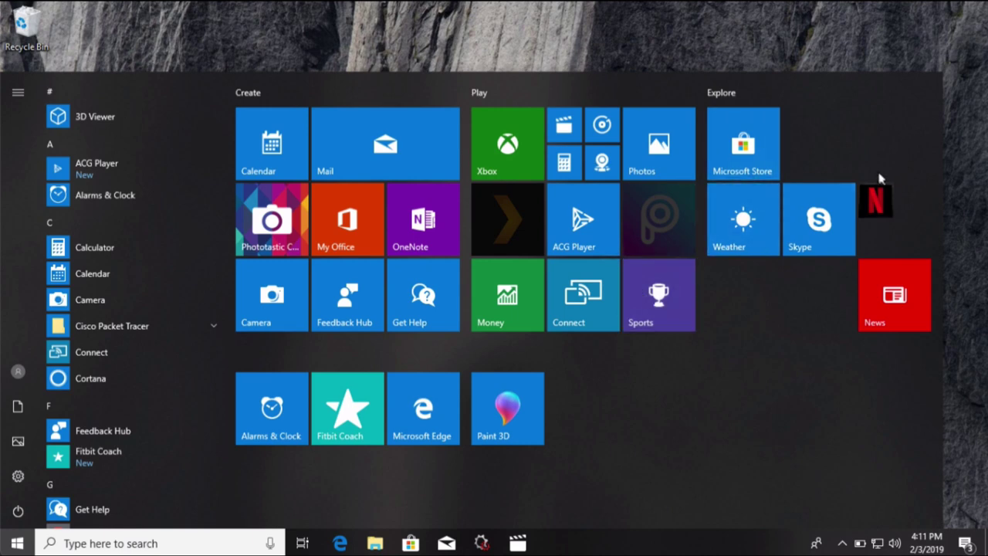
drag(882, 204, 805, 134)
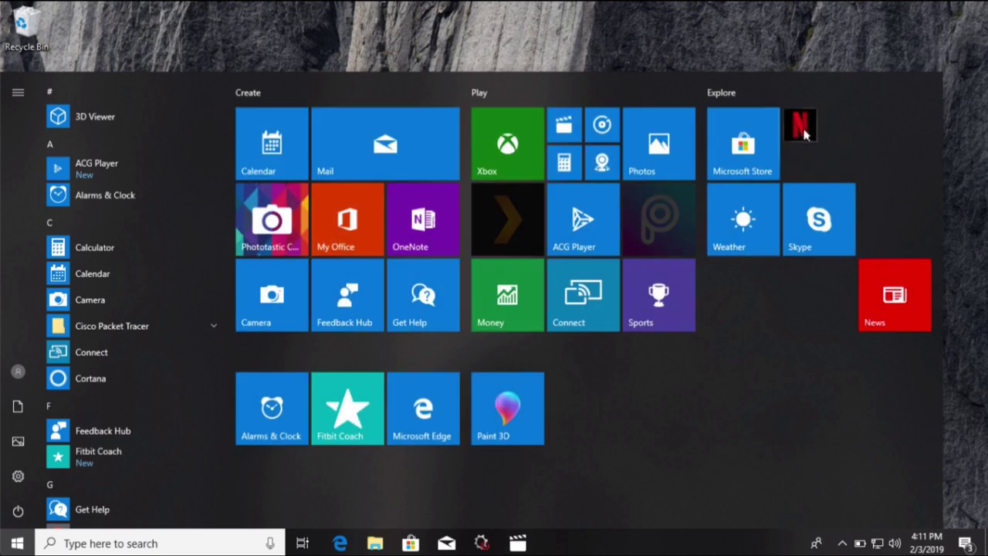
Step: Resize the Netflix tile to Medium
right_click(801, 130)
mouse_move(761, 168)
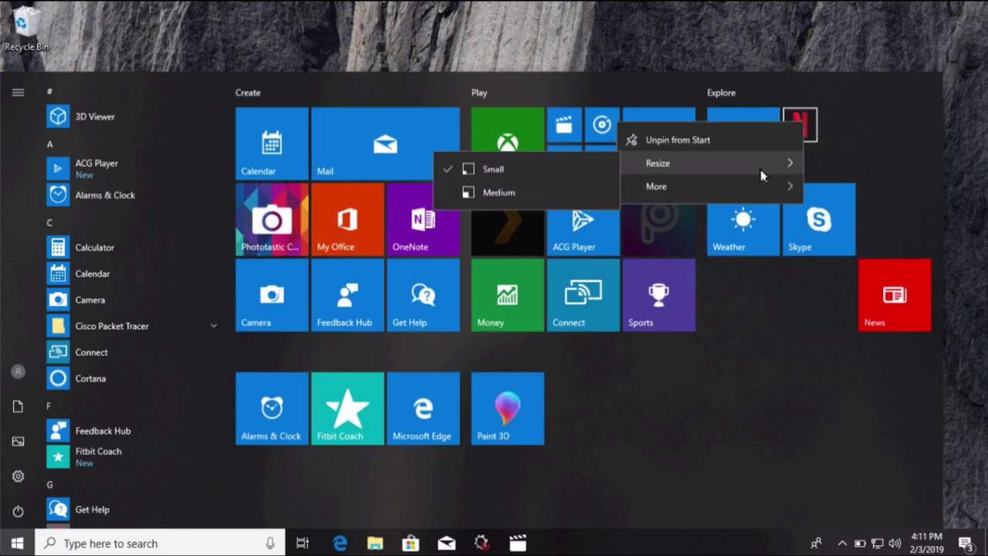
click(582, 194)
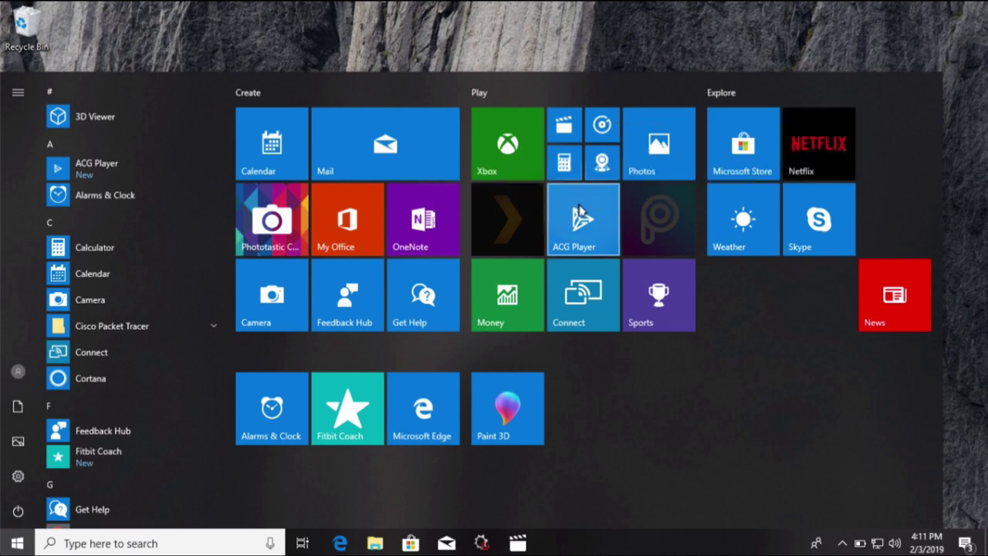
Step: Resize the Microsoft Store tile to Large and reduce it to Medium again
right_click(755, 145)
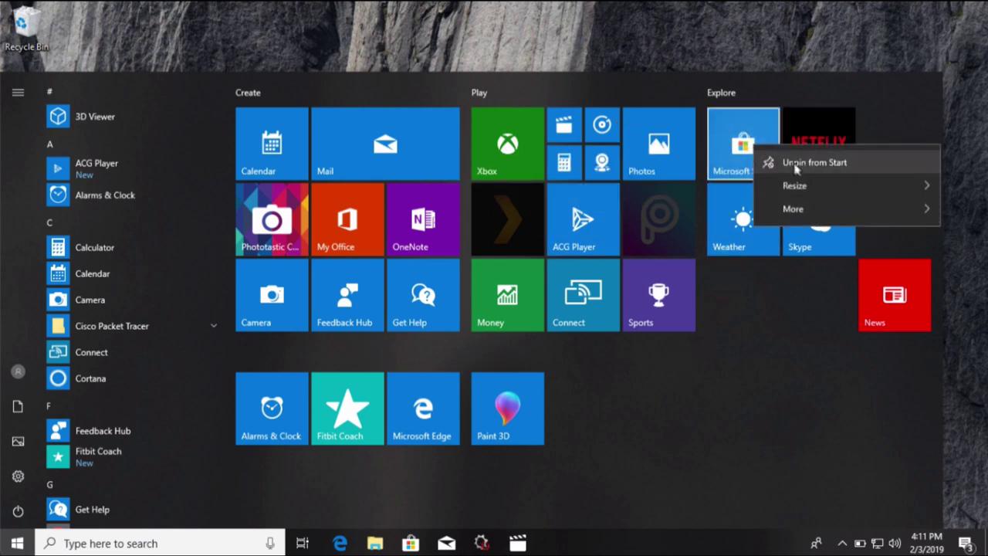
mouse_move(814, 189)
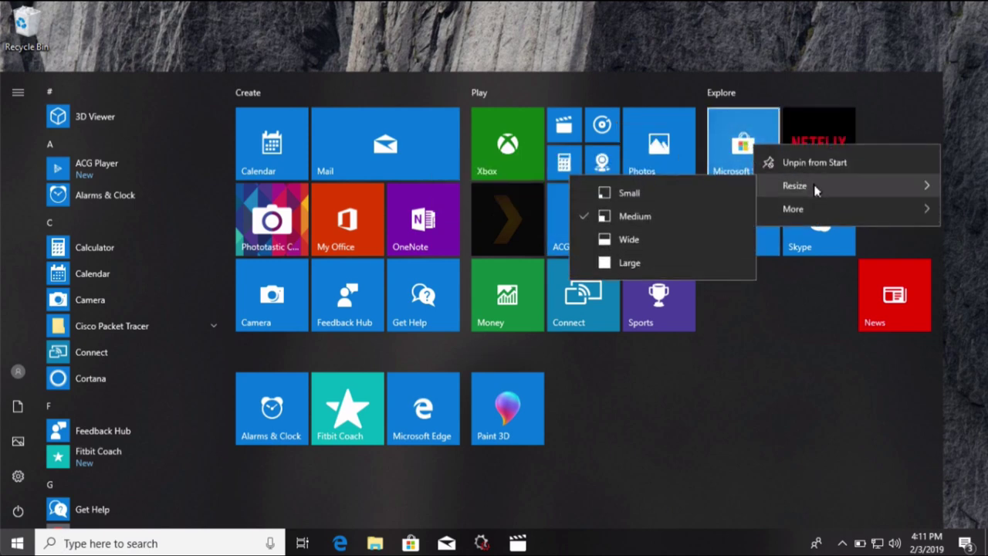
click(677, 264)
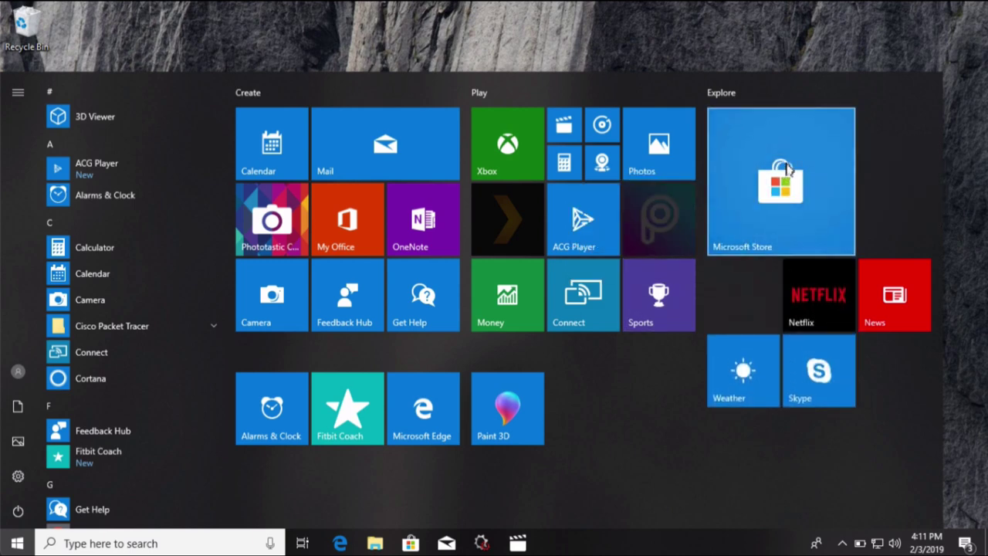
right_click(764, 191)
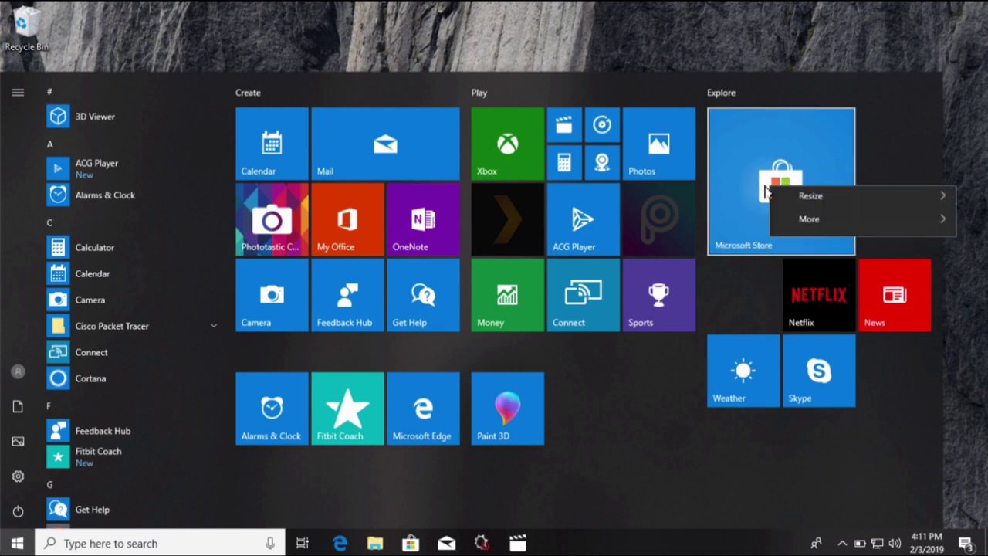
mouse_move(803, 223)
click(716, 259)
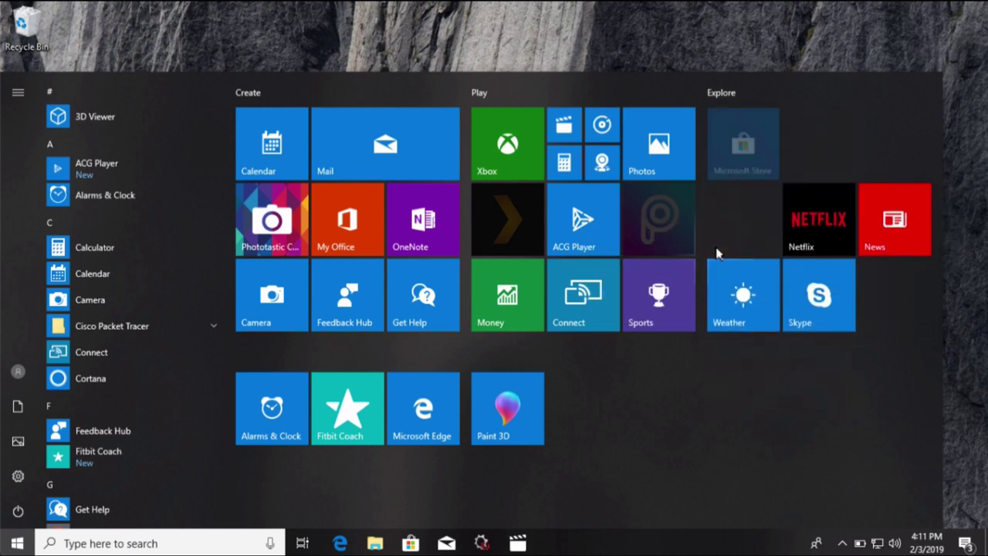
Step: Resize the Microsoft Store tile to Wide
right_click(741, 170)
mouse_move(774, 203)
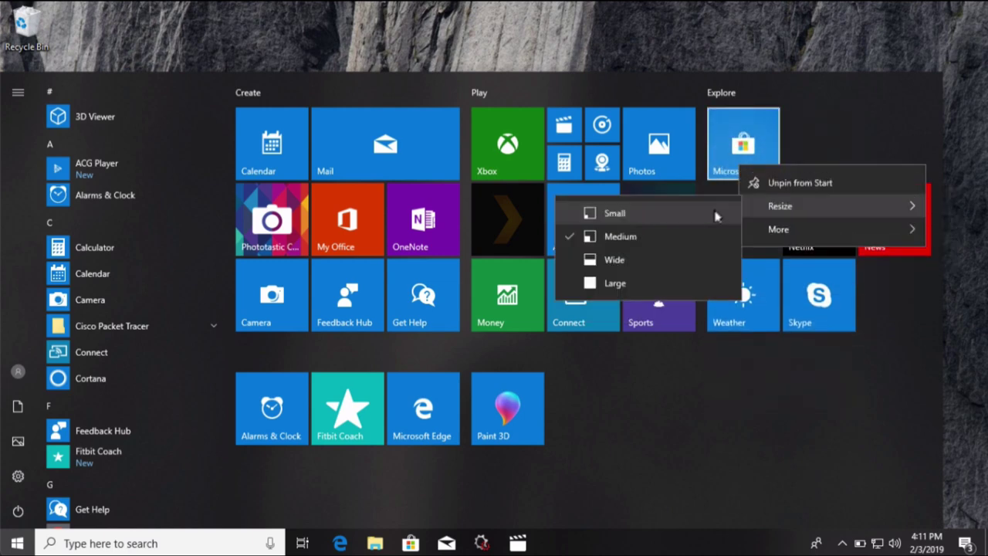
click(653, 256)
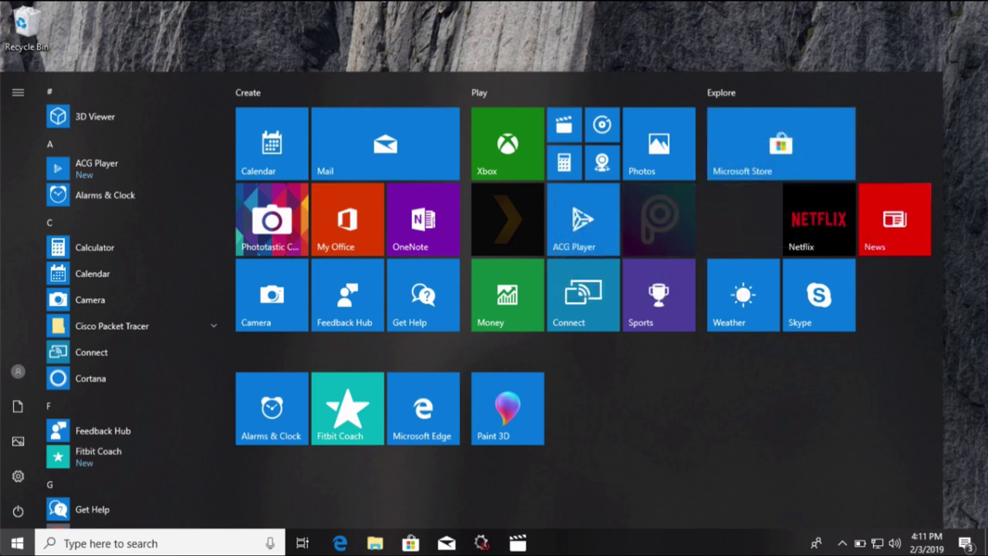
Step: Resize the Microsoft Store tile to Small
right_click(784, 152)
mouse_move(809, 186)
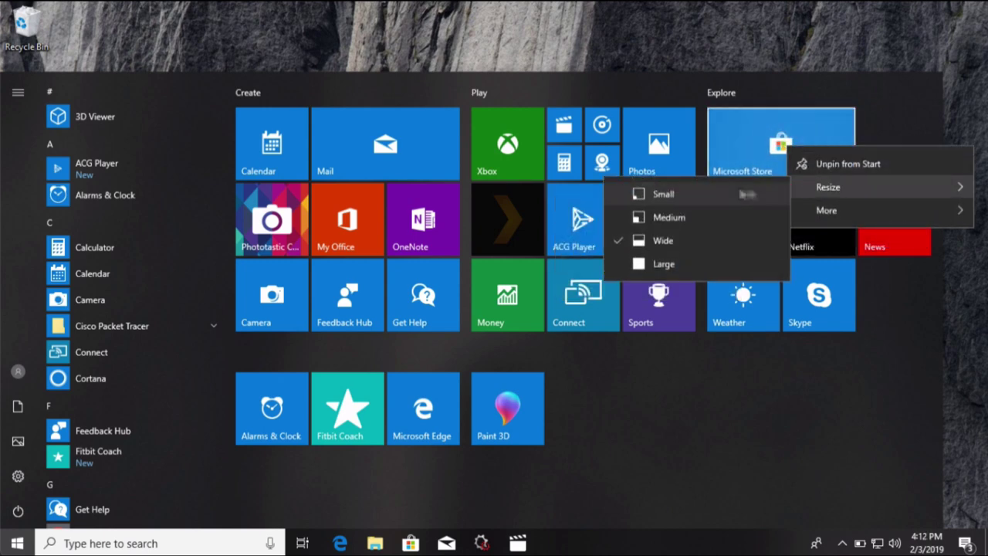
click(664, 194)
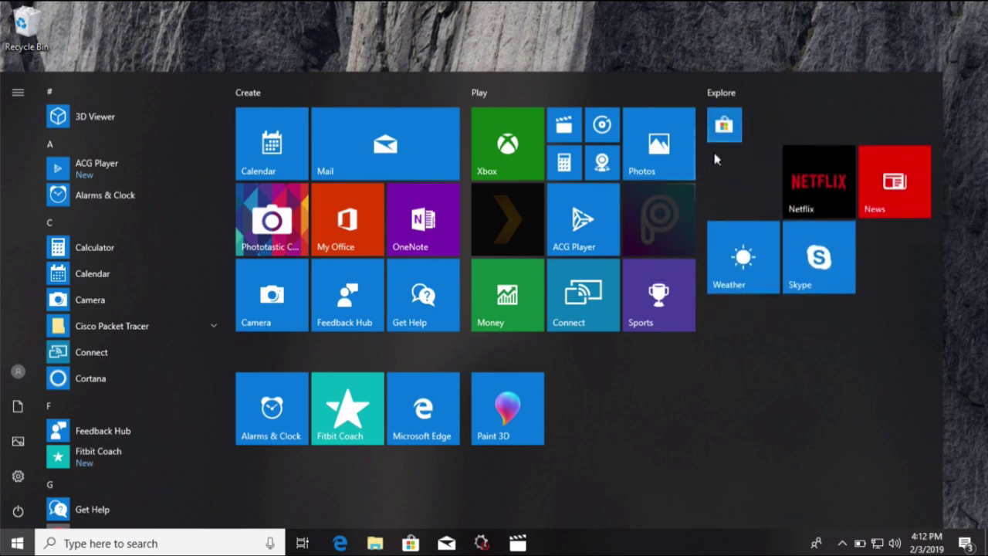
Step: Resize the Mail tile in the Create group to Medium
right_click(406, 164)
mouse_move(434, 202)
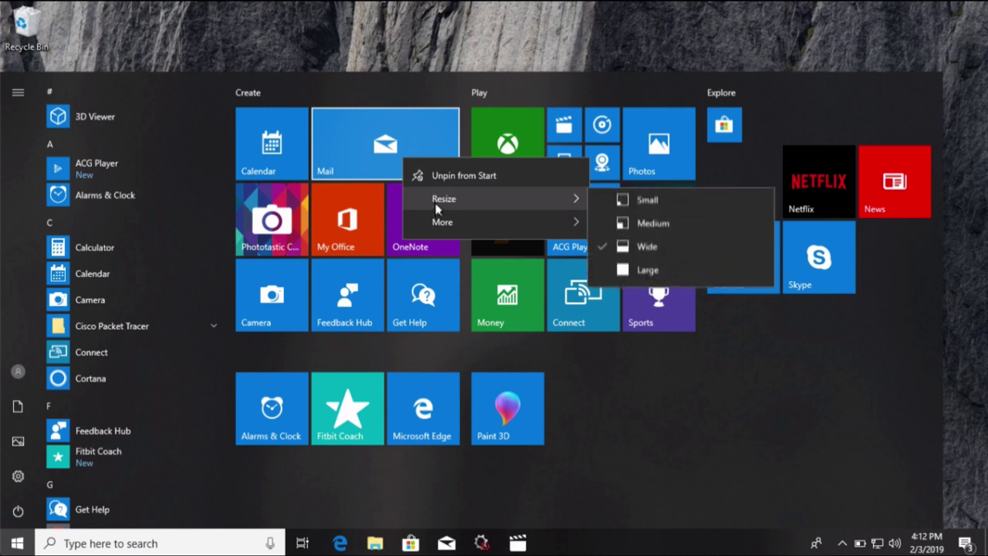
click(661, 231)
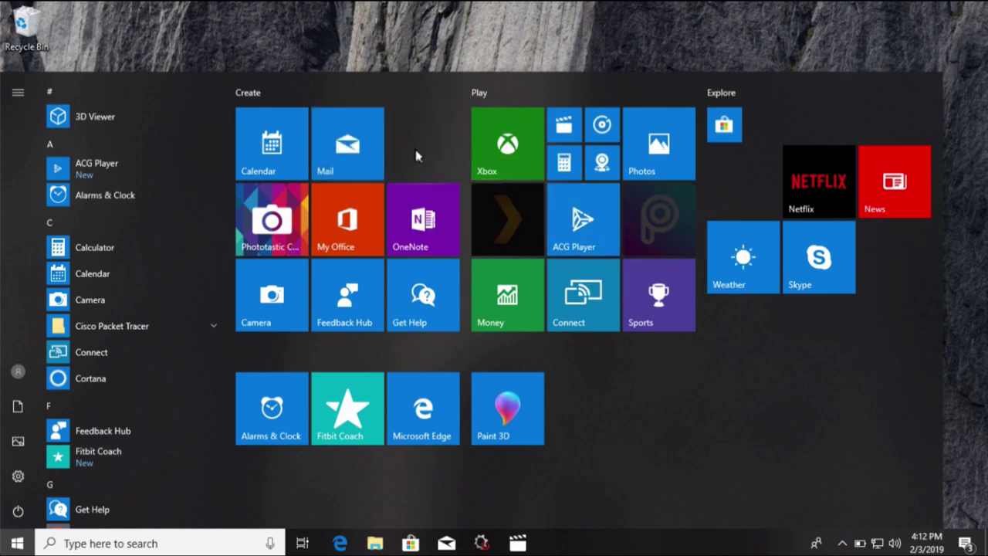
Step: Resize the Microsoft Store tile in the Explore group to Medium
right_click(725, 127)
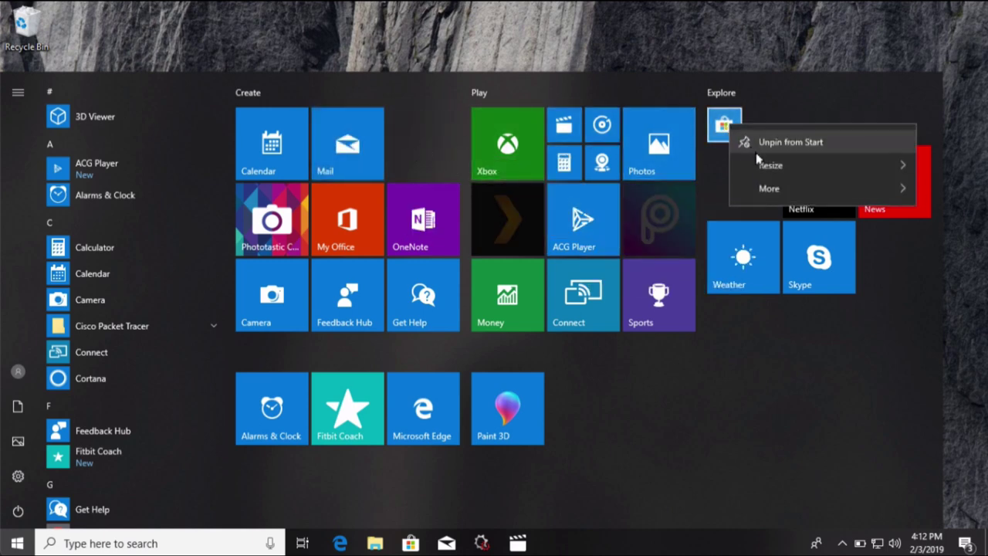
mouse_move(762, 166)
click(679, 193)
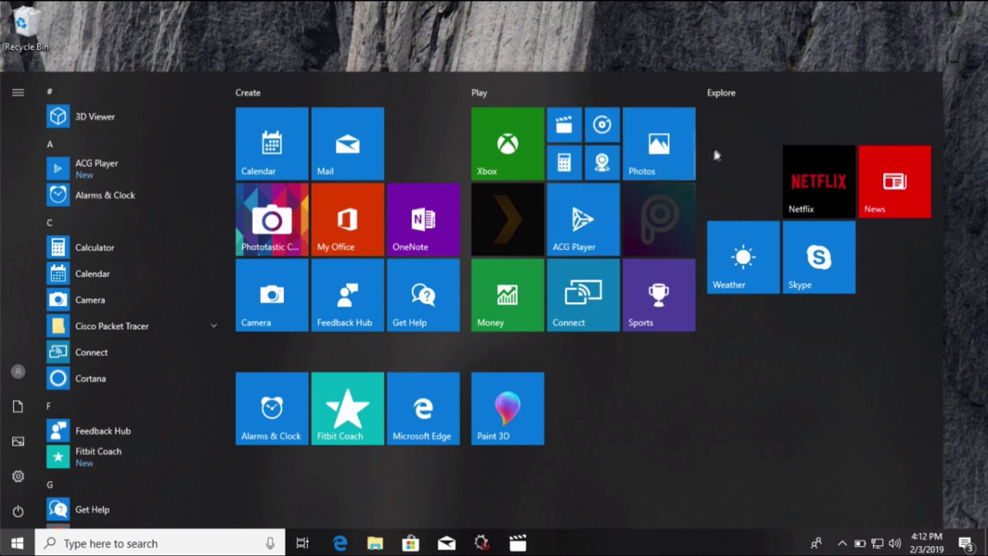
Step: Move the Microsoft Store tile beside Mail in the Create group and the Netflix tile to the first spot of the Explore group
drag(742, 142, 423, 143)
drag(831, 154, 780, 157)
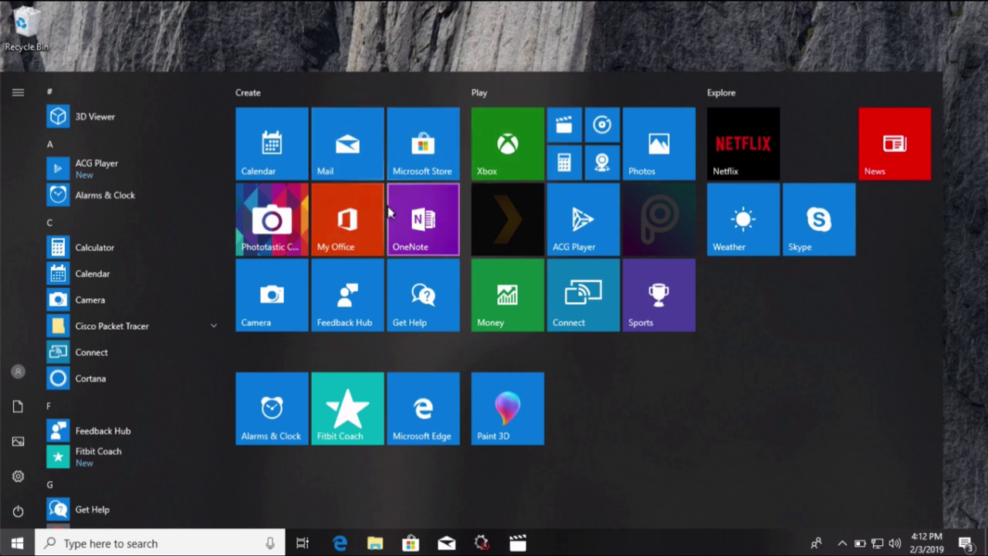
Step: Resize the OneNote tile to Small and move the Xbox tile into the Create group beside My Office
right_click(429, 213)
mouse_move(482, 244)
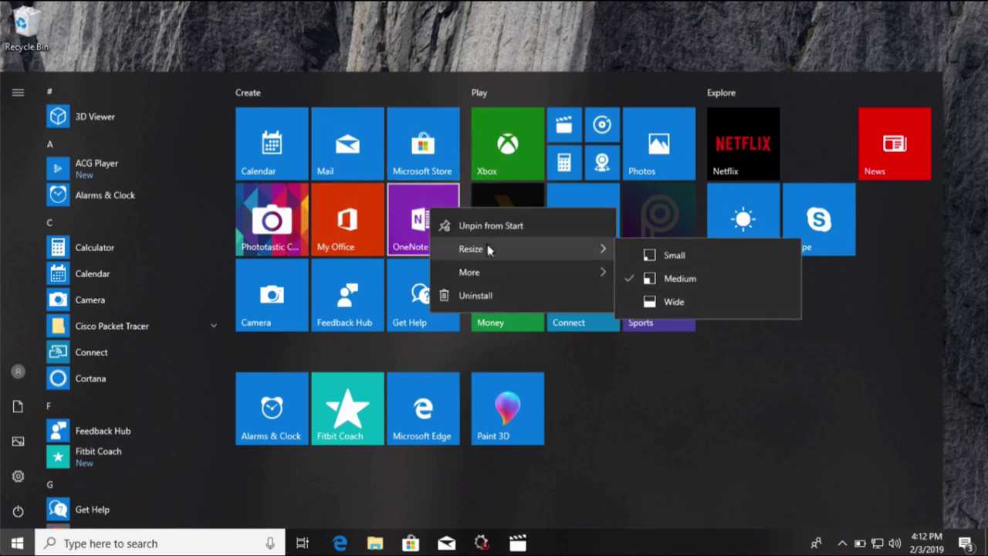
click(676, 258)
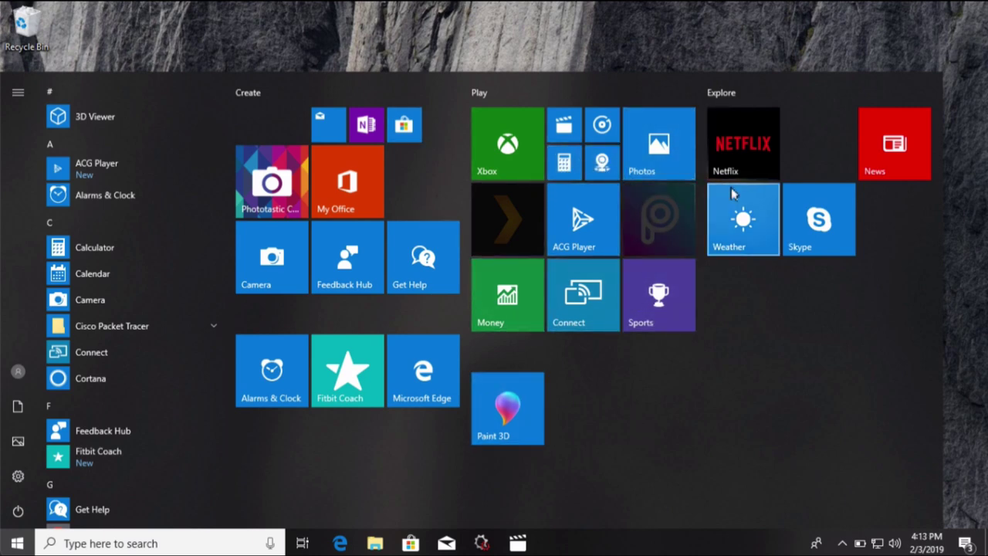
drag(514, 146, 423, 183)
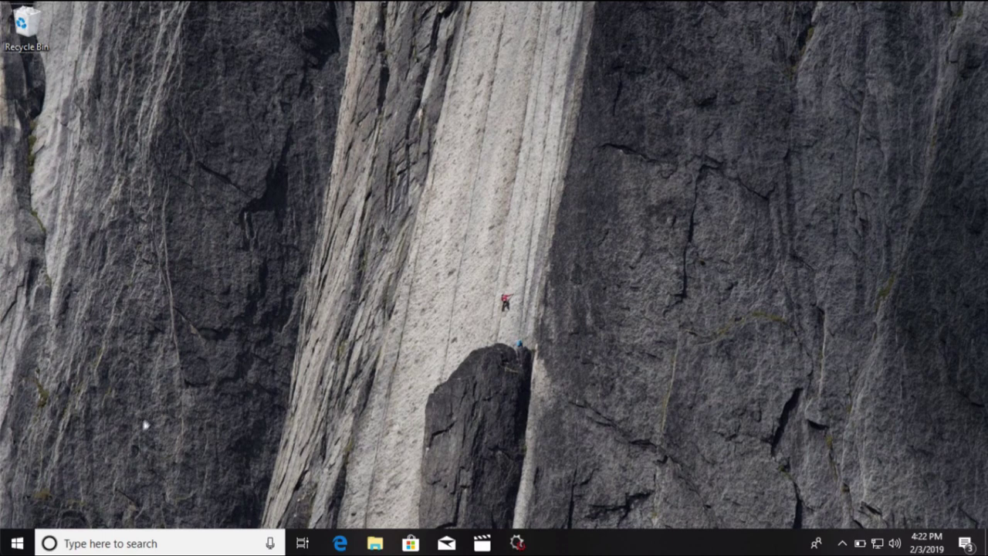
Step: Open the Start menu
click(22, 544)
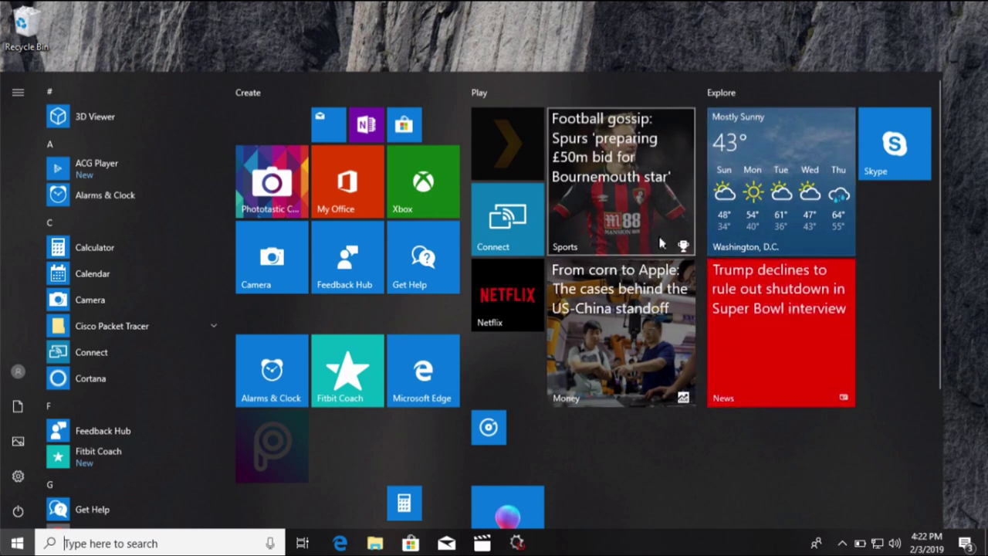
mouse_move(758, 143)
mouse_down()
mouse_move(765, 160)
mouse_move(826, 120)
mouse_up()
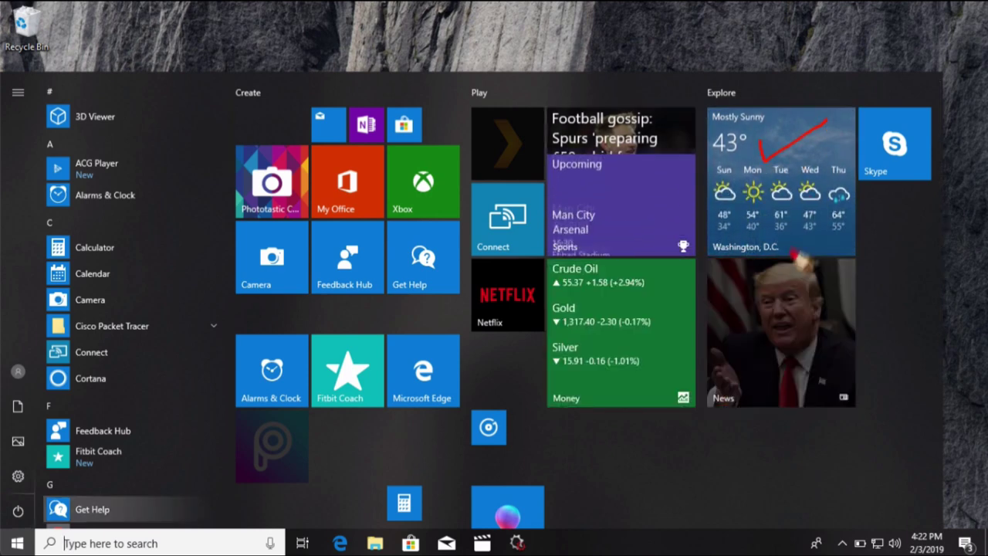
mouse_move(766, 288)
mouse_down()
mouse_move(767, 317)
mouse_move(824, 279)
mouse_up()
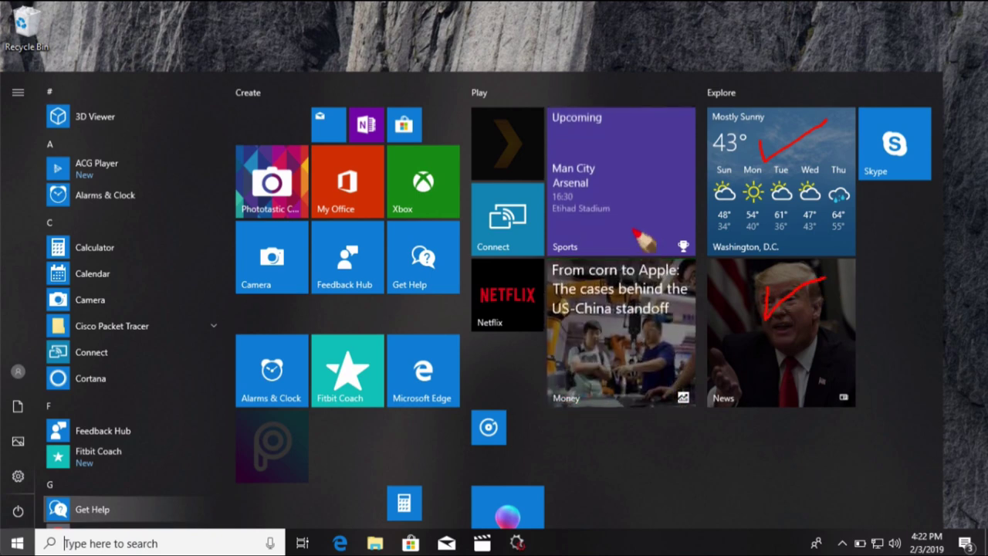
drag(613, 180, 679, 133)
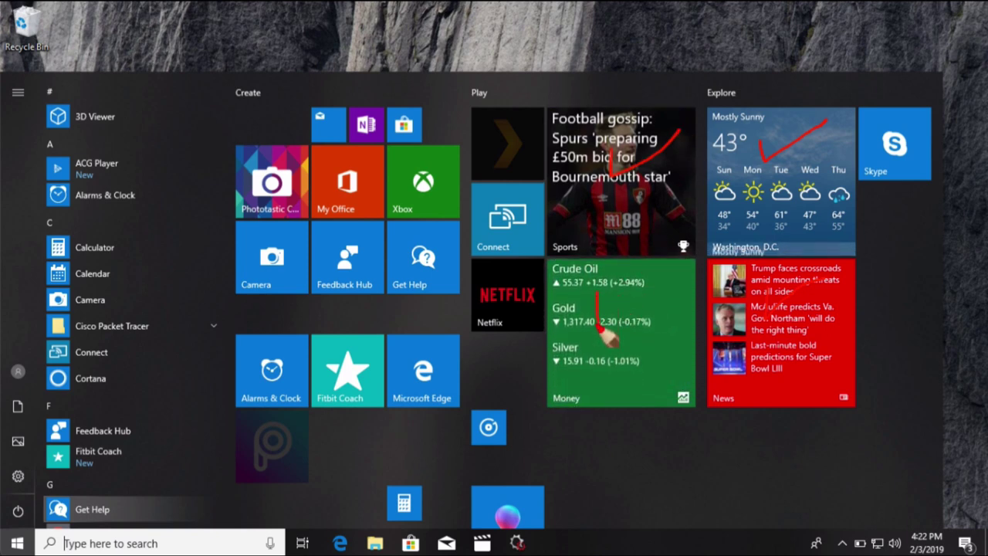
drag(599, 328, 653, 290)
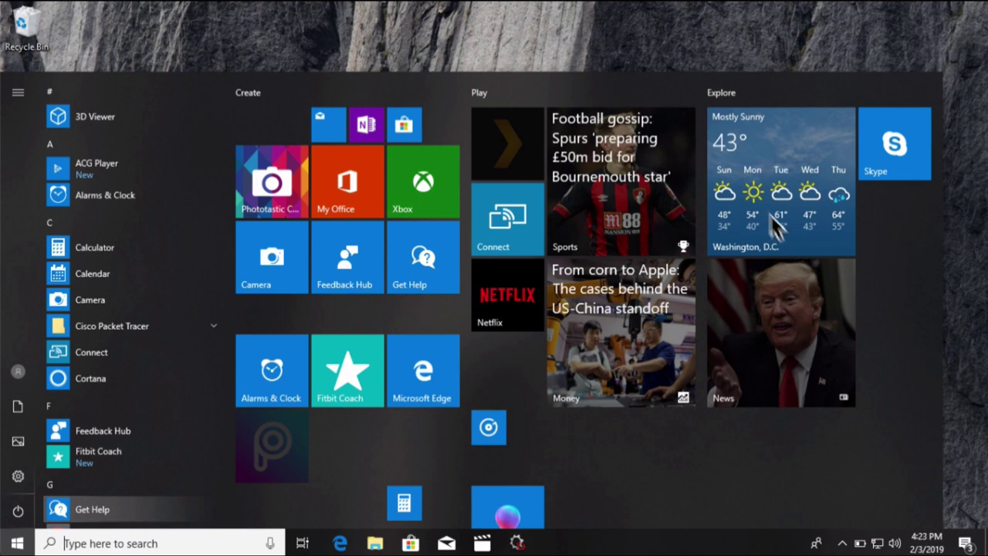
Step: Resize the Weather and News tiles in the Explore group to Medium
right_click(755, 194)
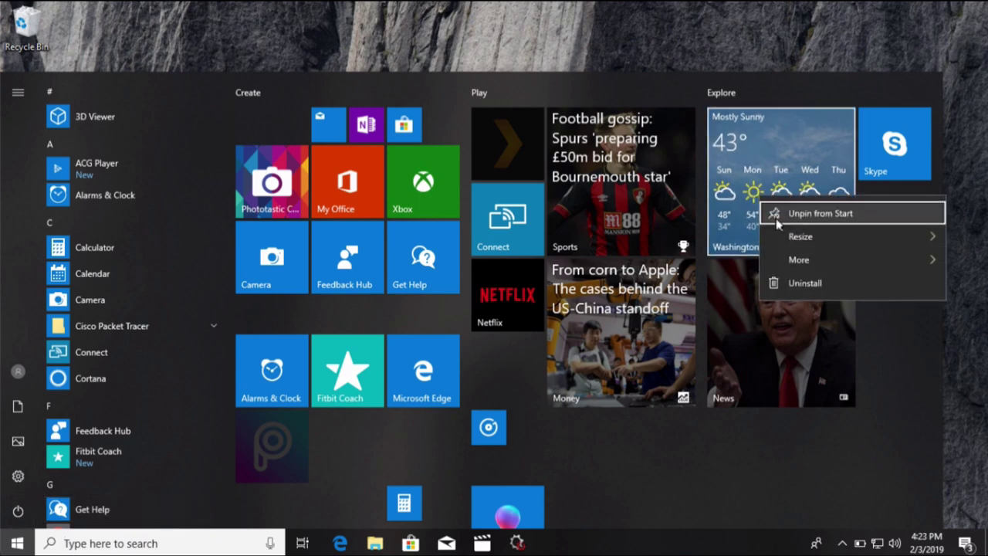
mouse_move(808, 263)
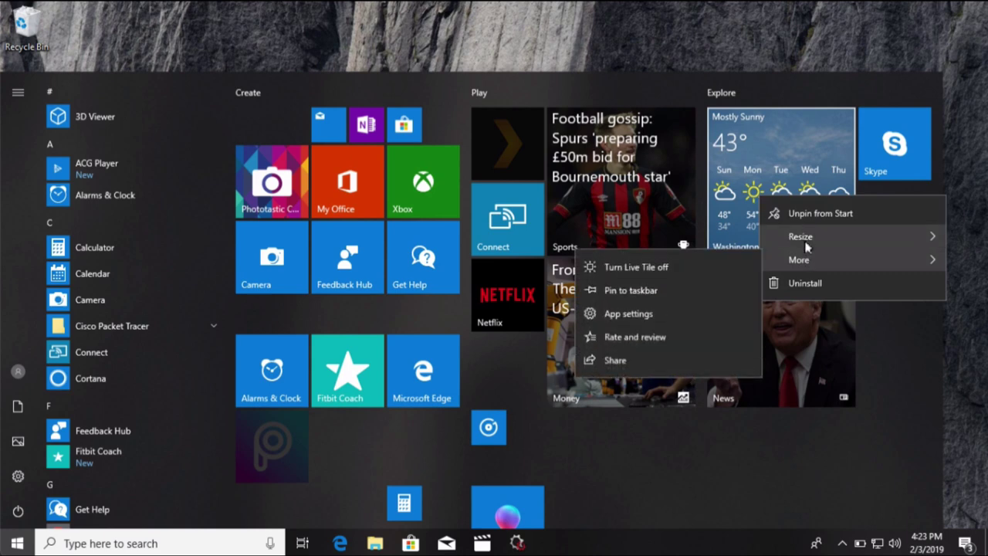
mouse_move(806, 240)
click(640, 266)
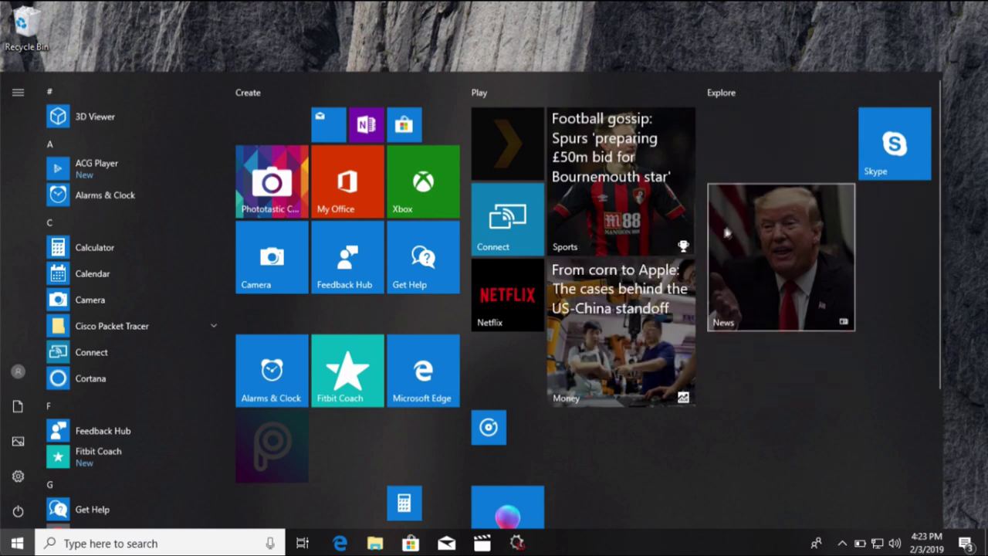
right_click(735, 224)
mouse_move(771, 262)
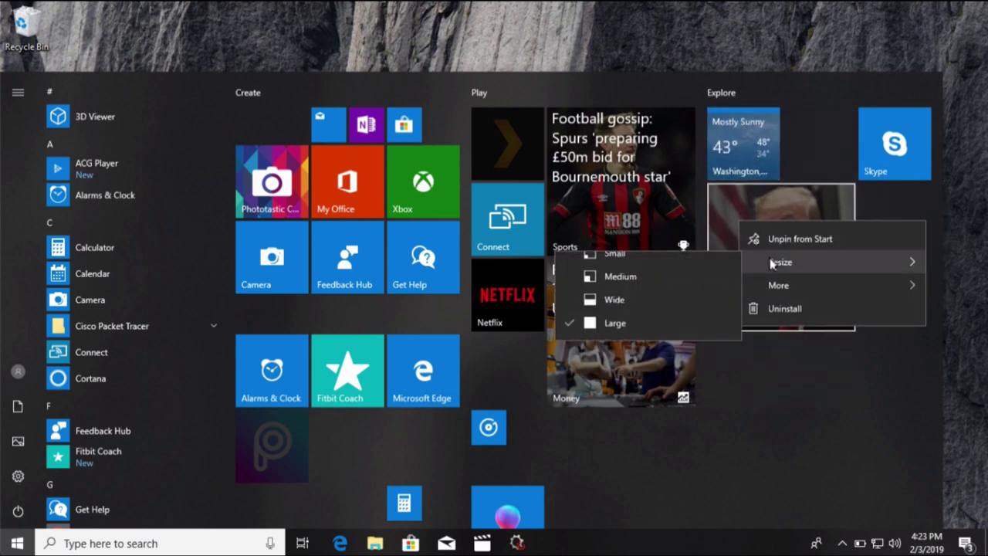
click(676, 295)
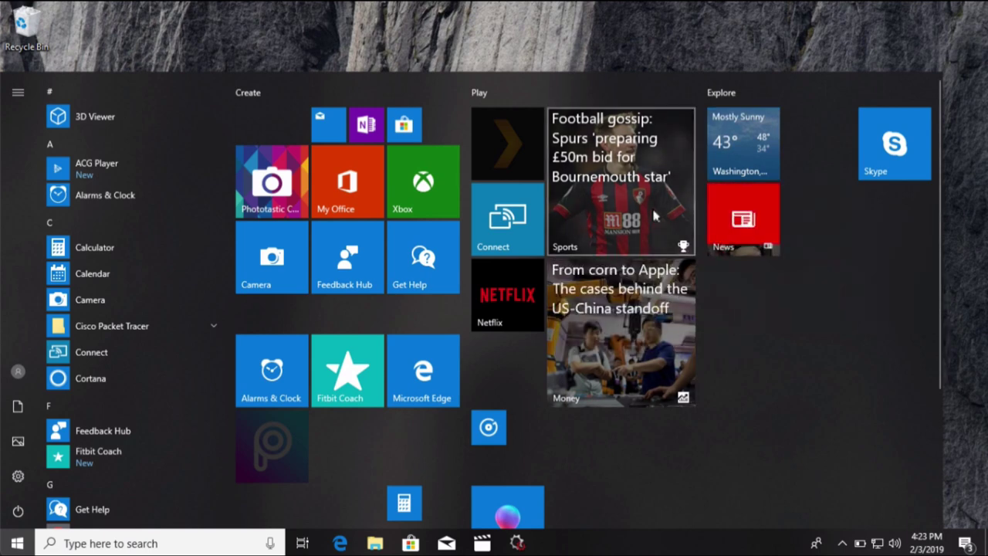
Step: Resize the Sports and Money tiles in the Play group to Wide
right_click(646, 201)
mouse_move(706, 238)
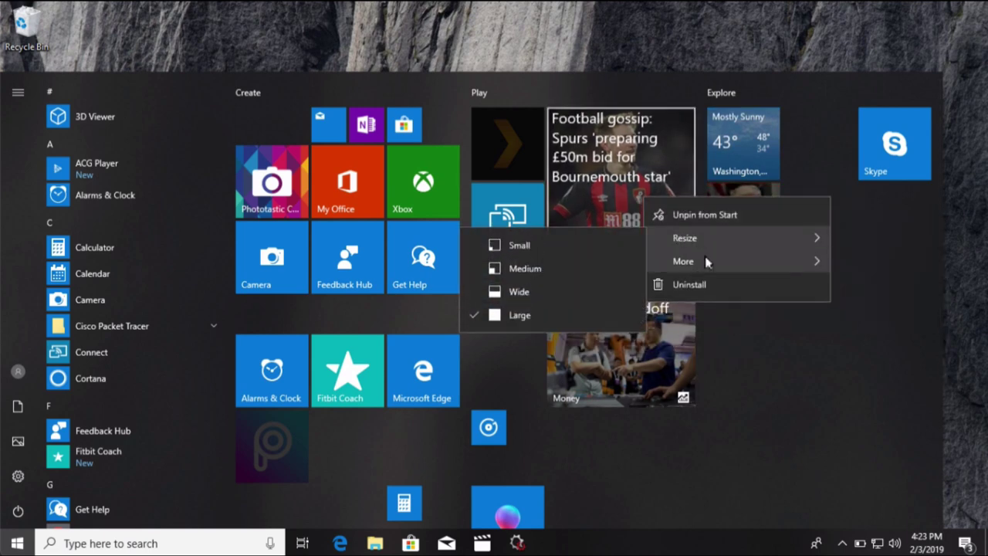
click(513, 292)
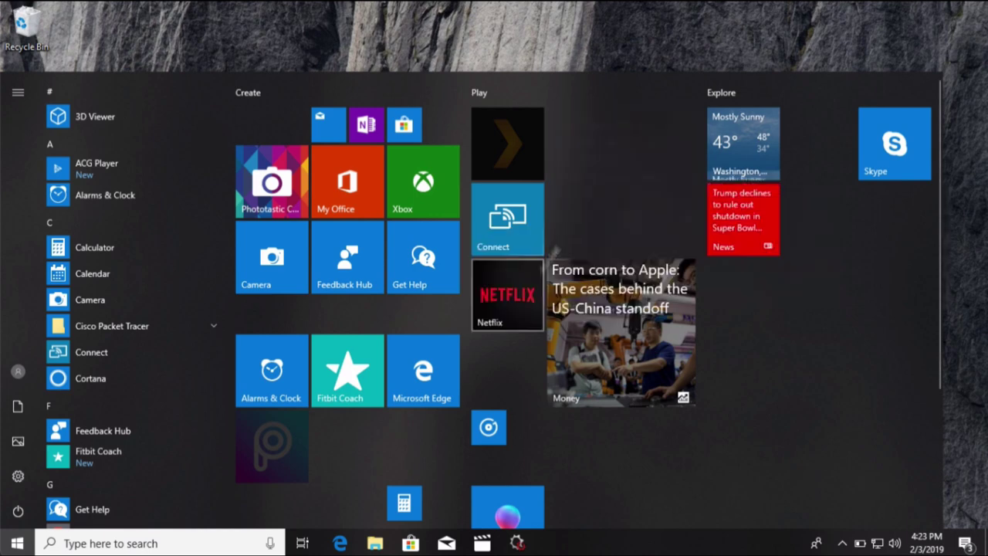
right_click(617, 284)
mouse_move(657, 322)
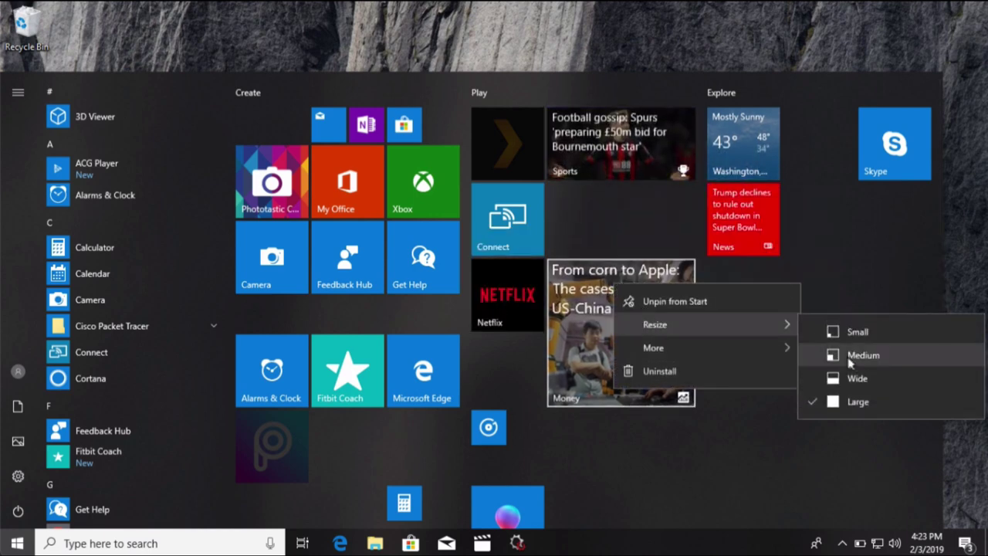
click(818, 377)
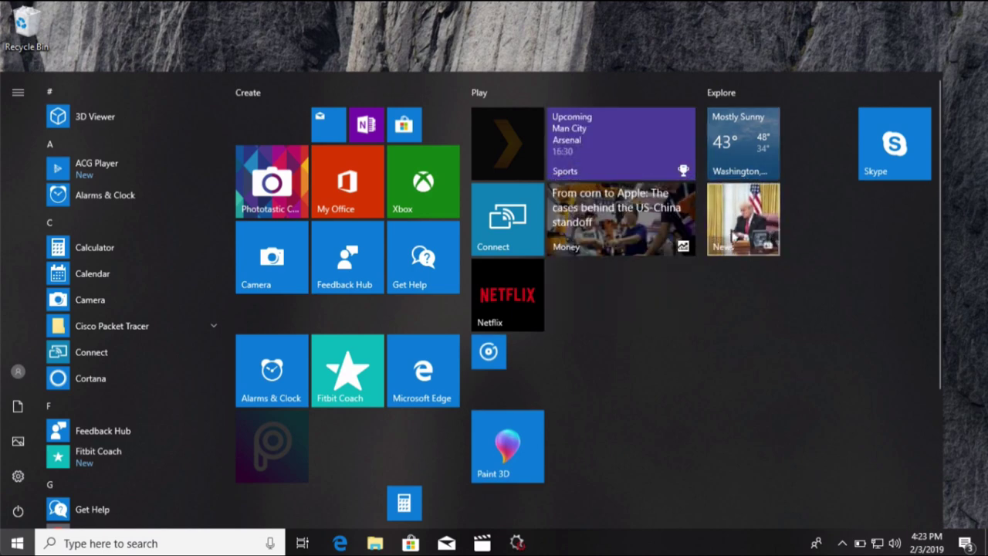
Step: Turn off the live tile for both the News and Weather tiles
right_click(733, 224)
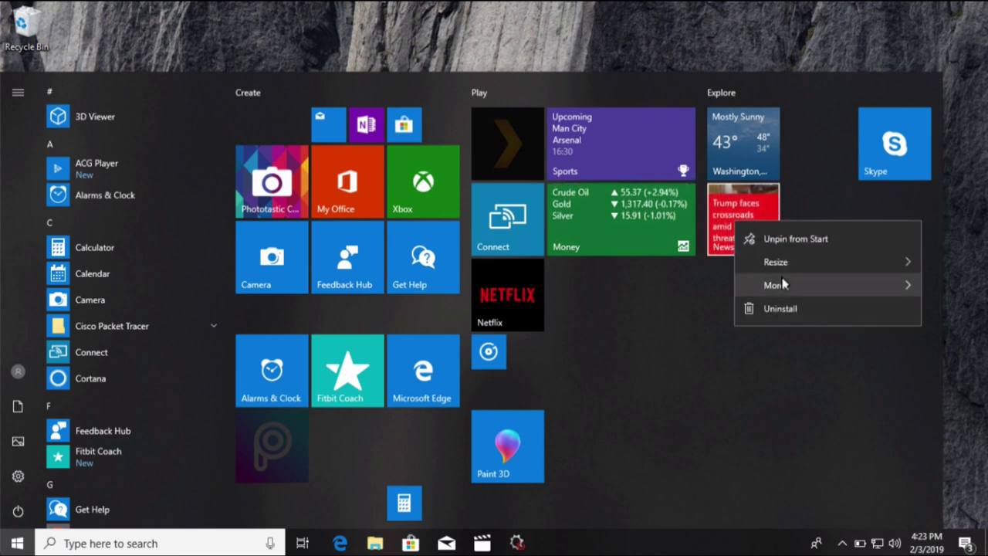
mouse_move(787, 284)
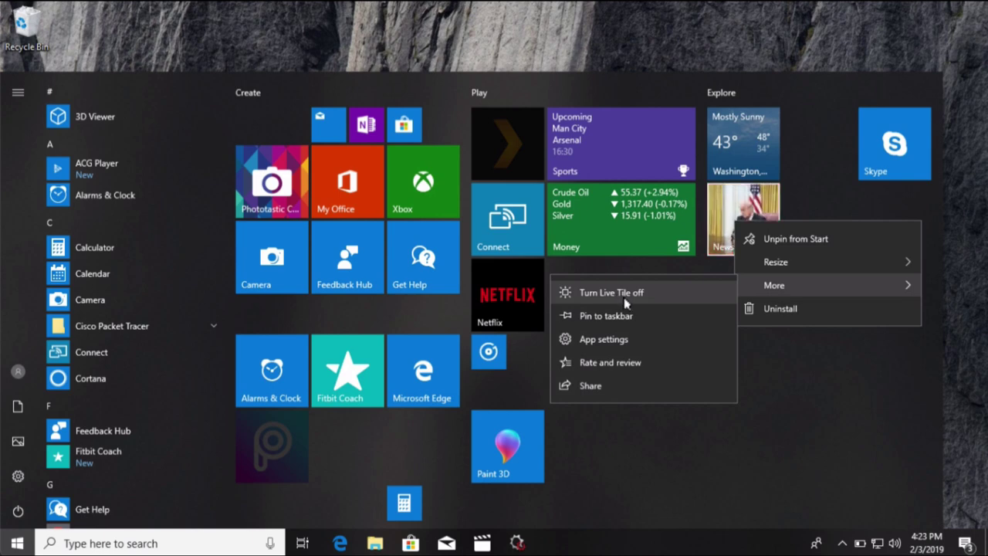
click(623, 297)
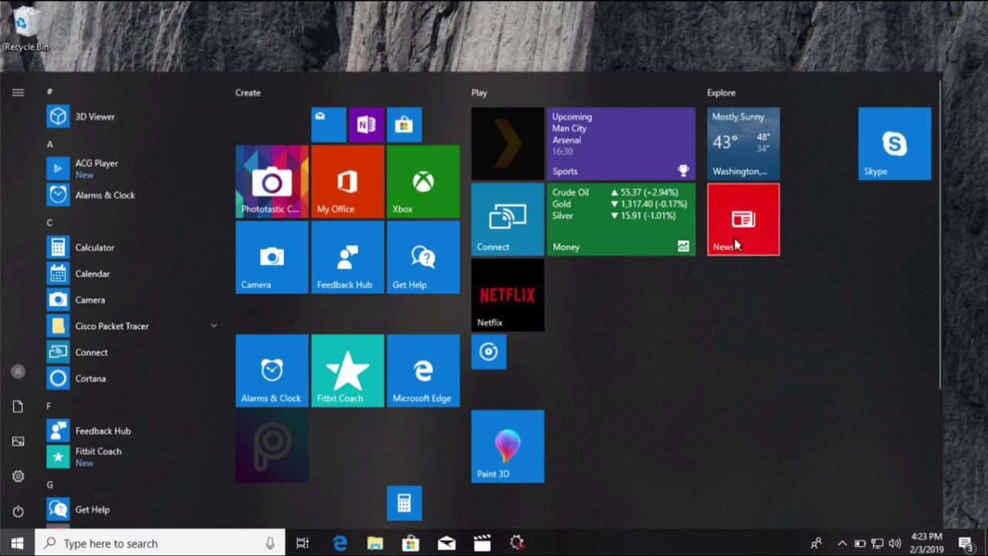
right_click(733, 154)
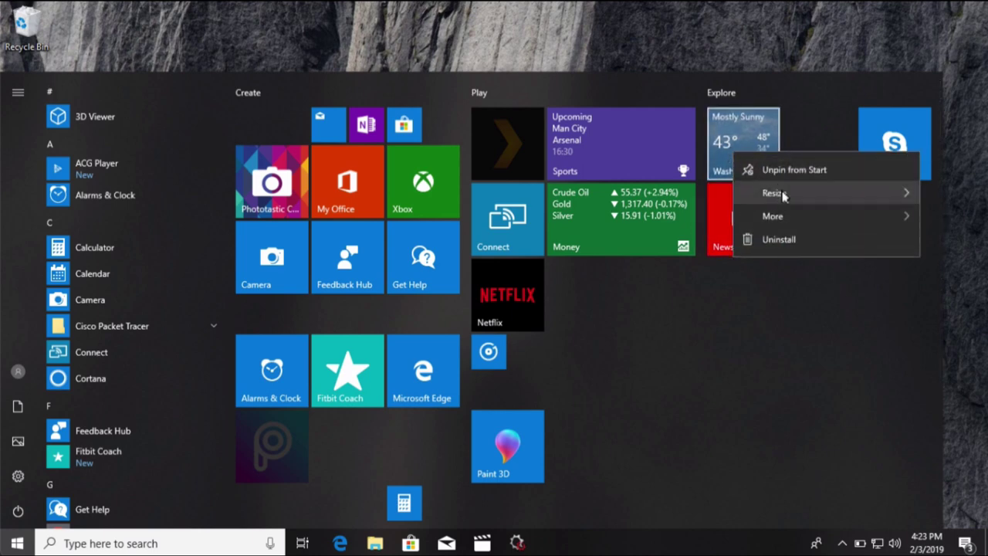
mouse_move(782, 218)
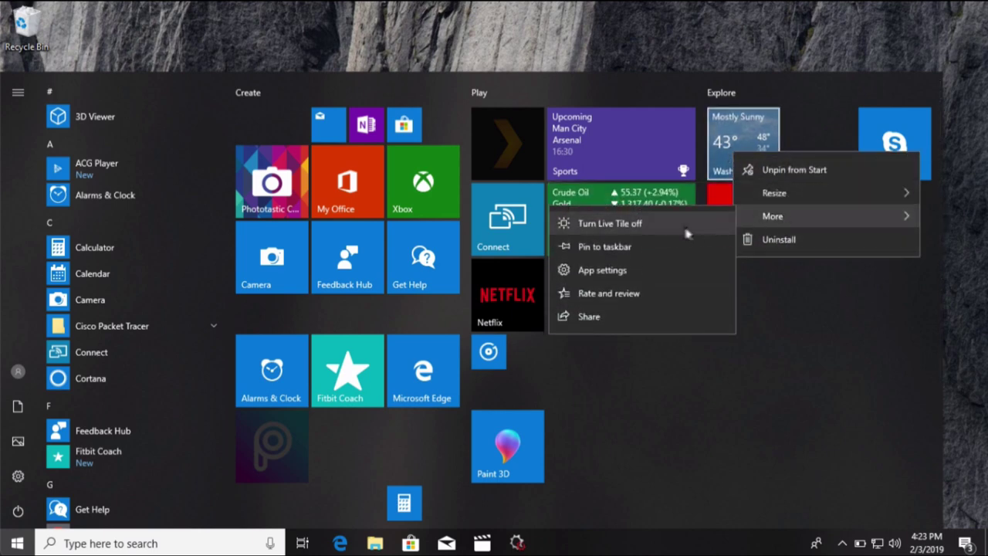
click(669, 224)
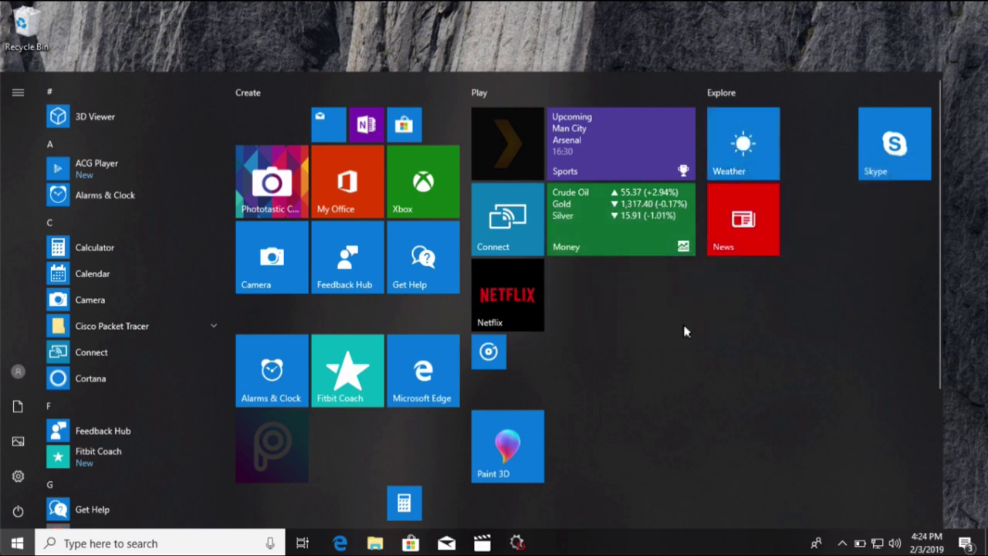
Step: Turn the live tile back on for the Weather tile
right_click(747, 159)
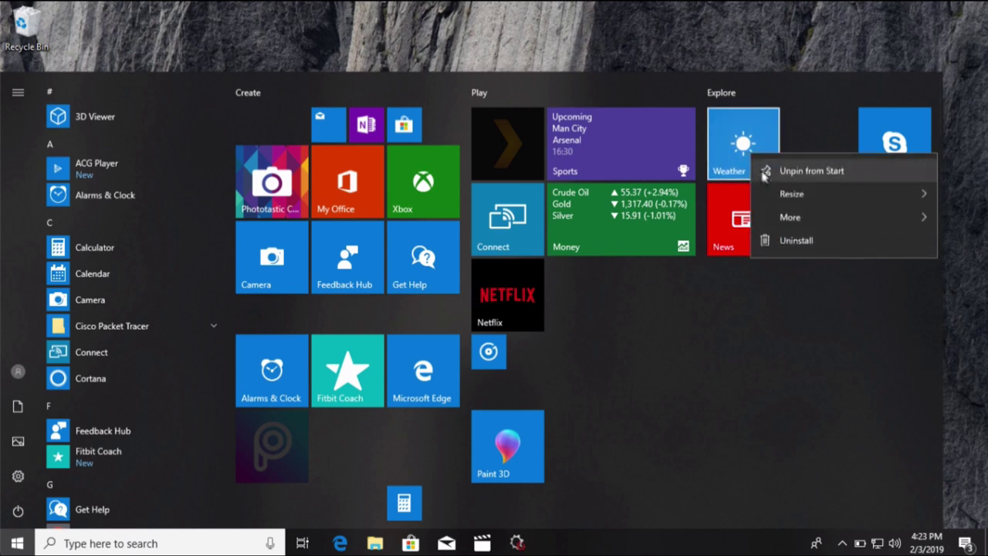
mouse_move(805, 222)
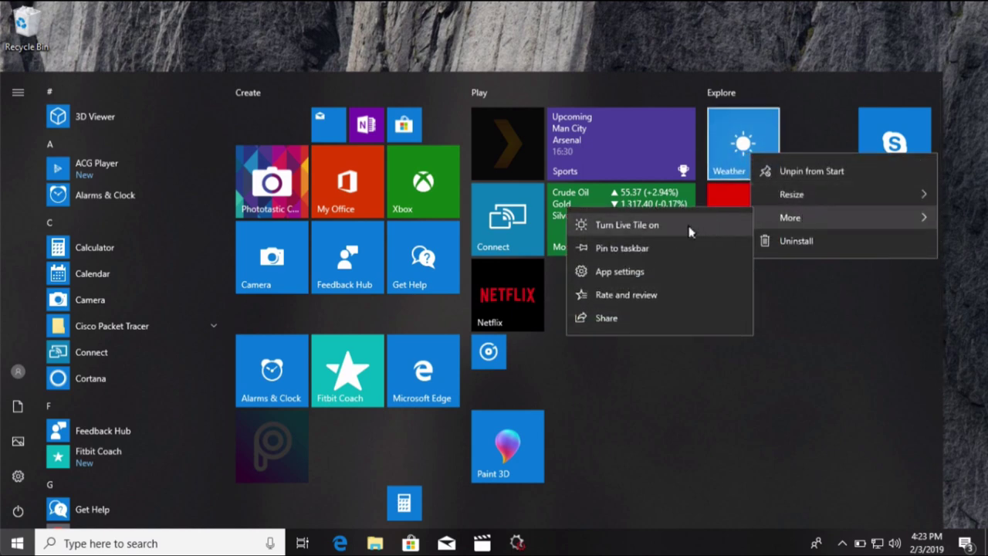